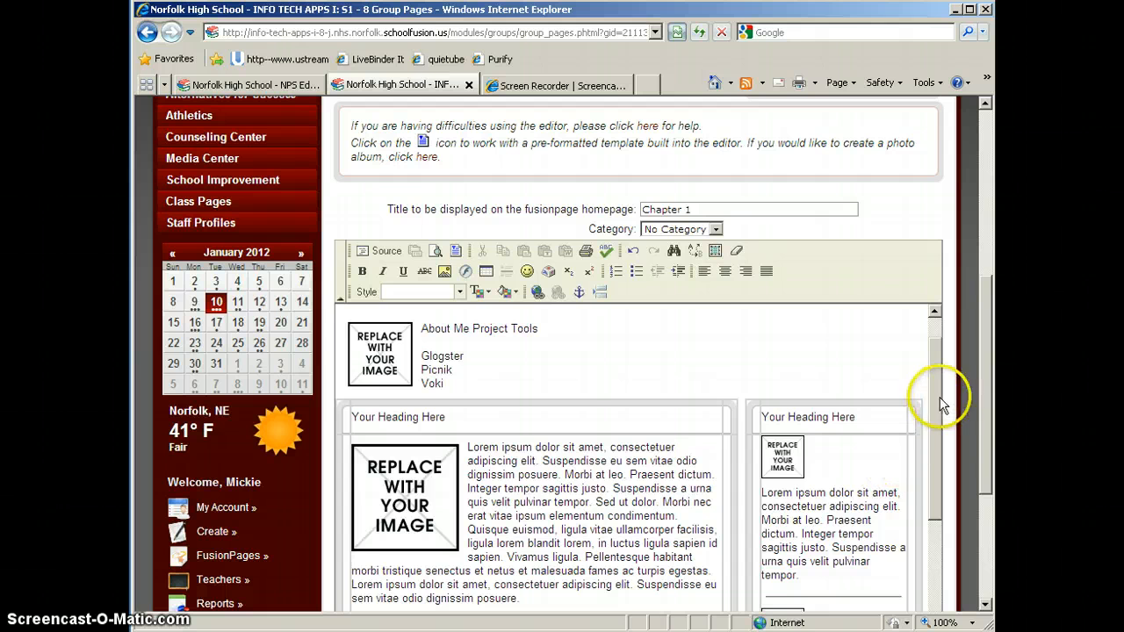
left_click_drag(938, 436, 939, 443)
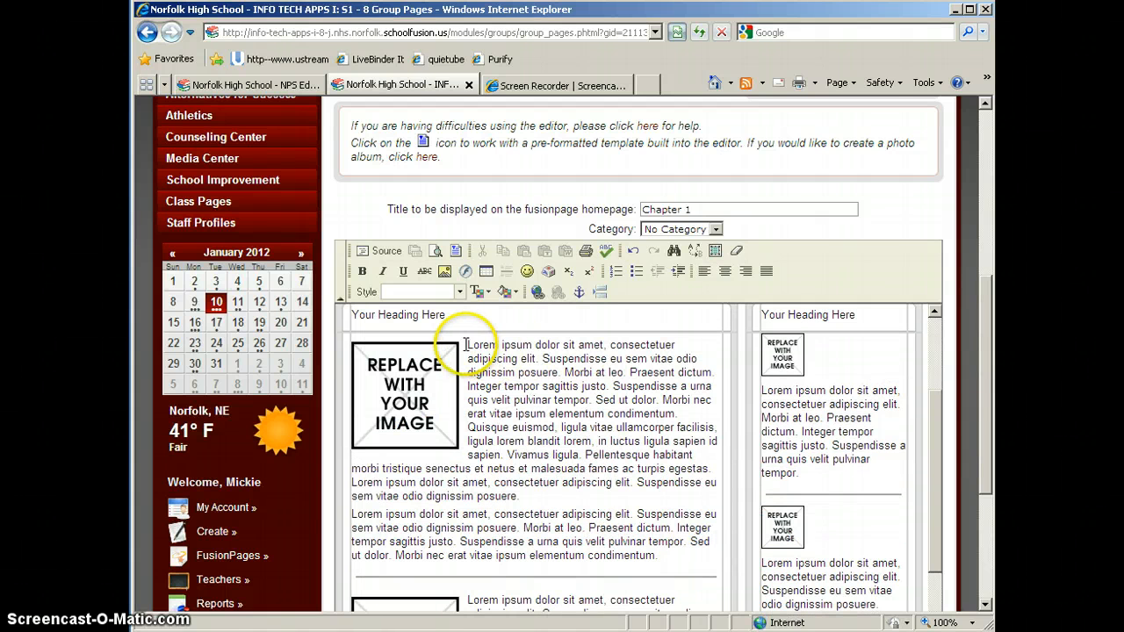
left_click_drag(469, 345, 694, 548)
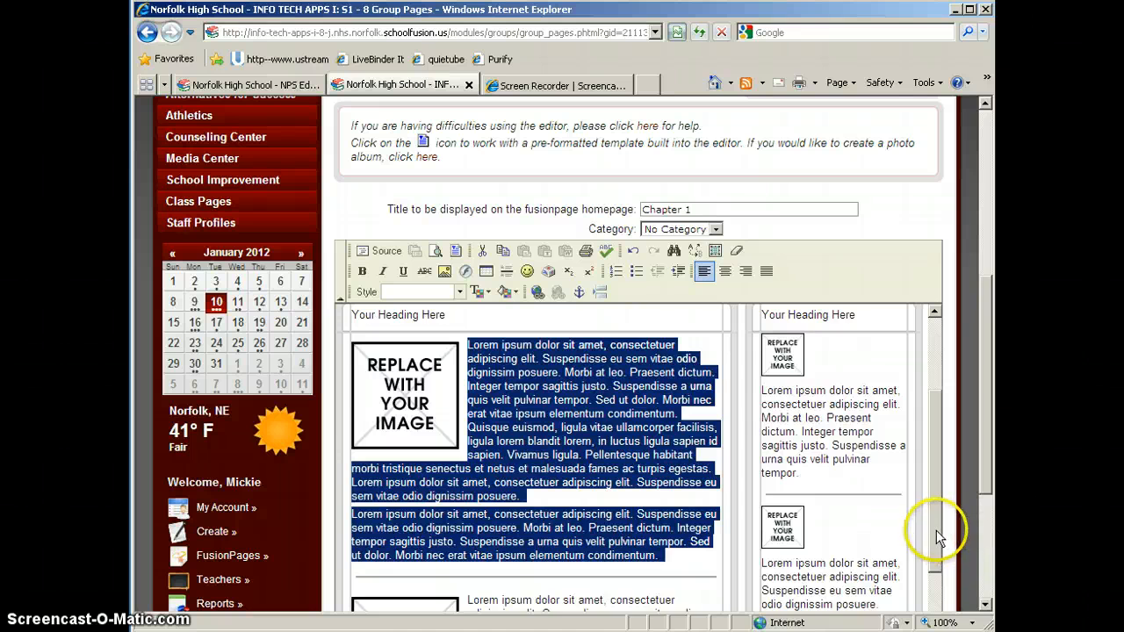
left_click_drag(935, 530, 935, 428)
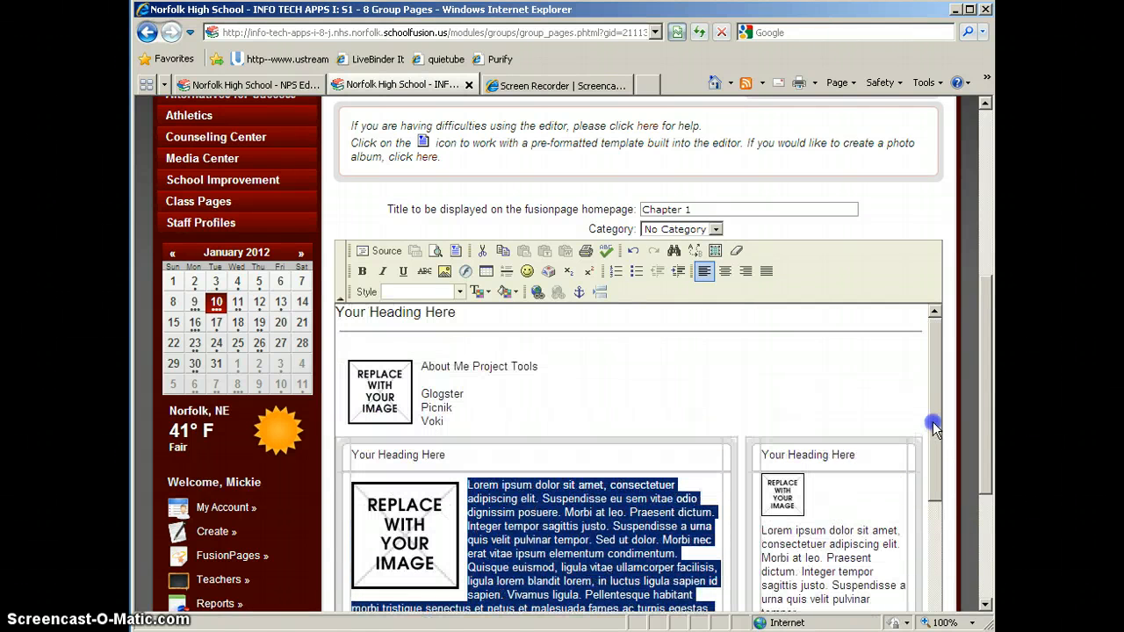
left_click(552, 400)
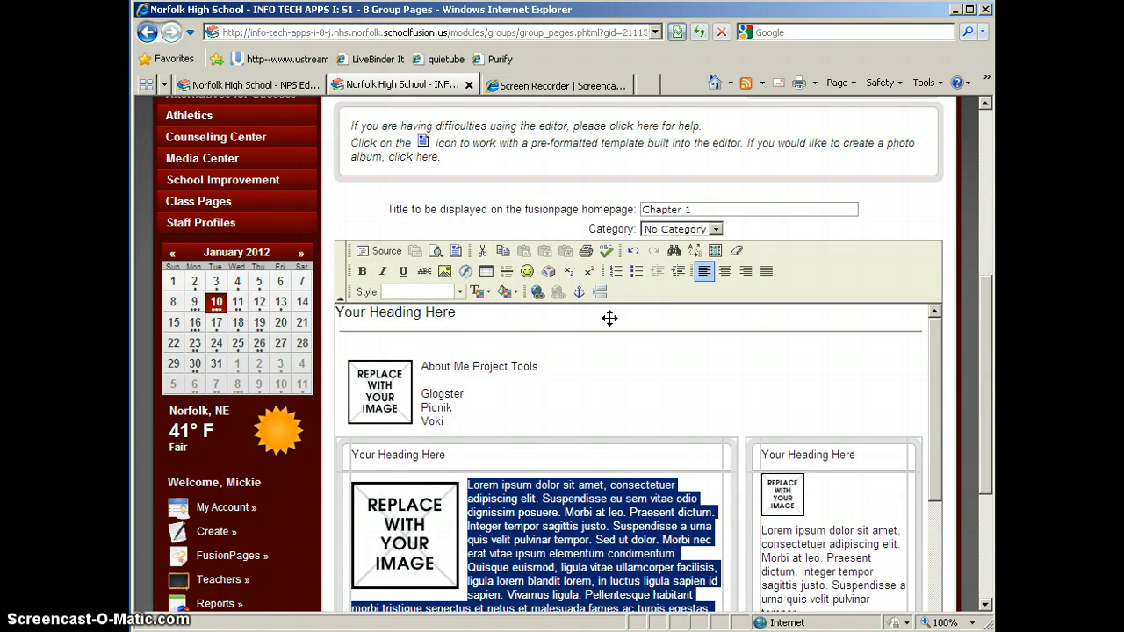
left_click(592, 383)
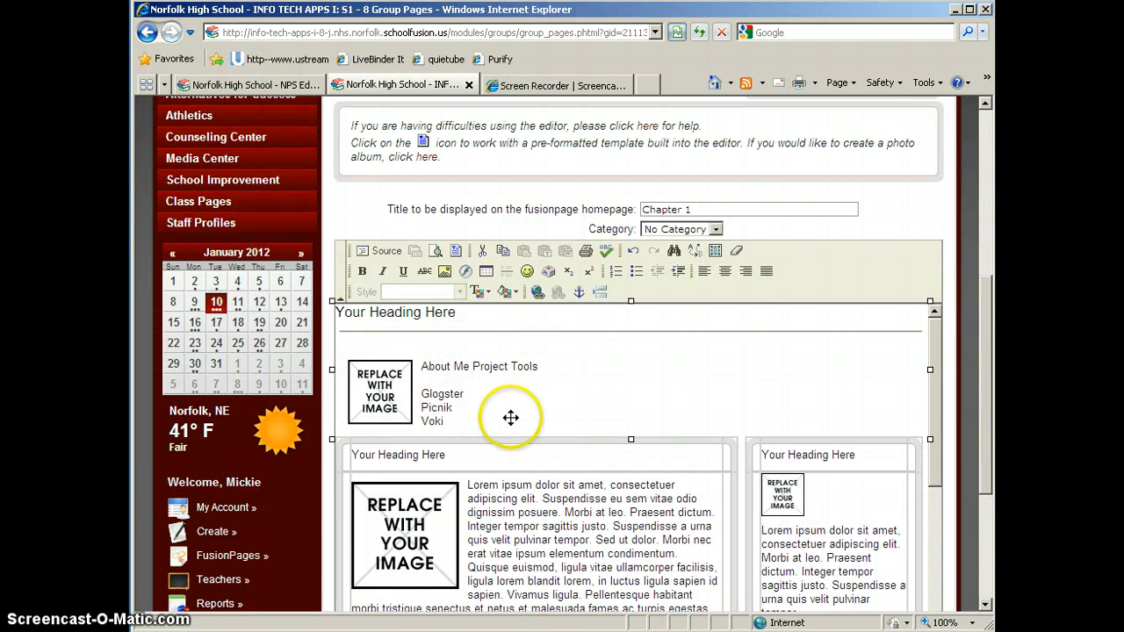
left_click(435, 392)
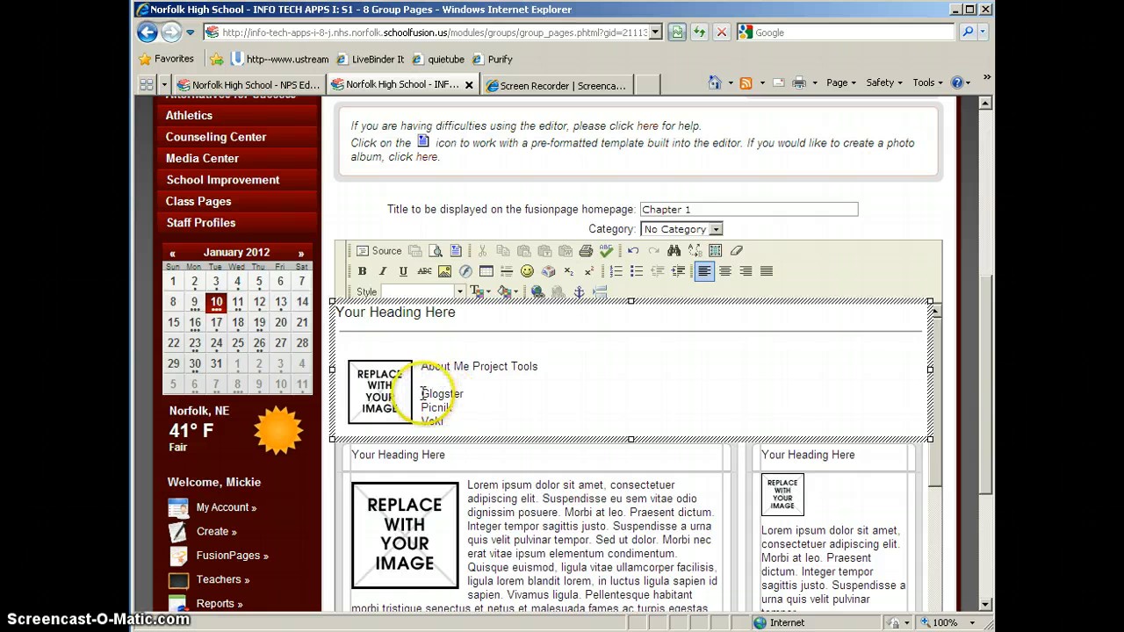
left_click_drag(423, 393, 463, 394)
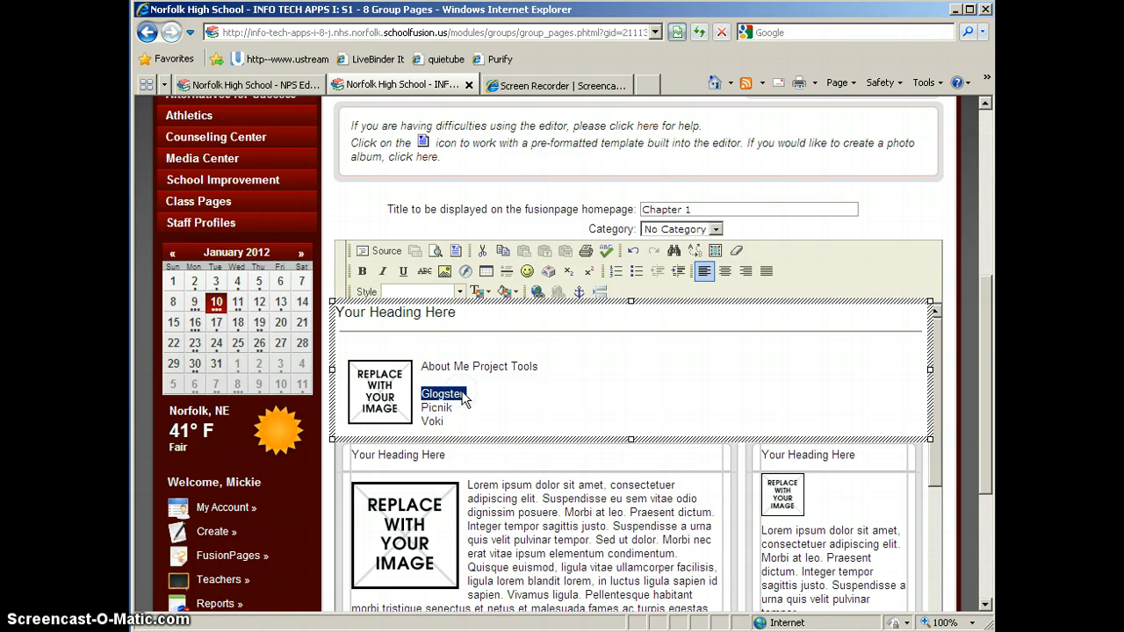
left_click(538, 293)
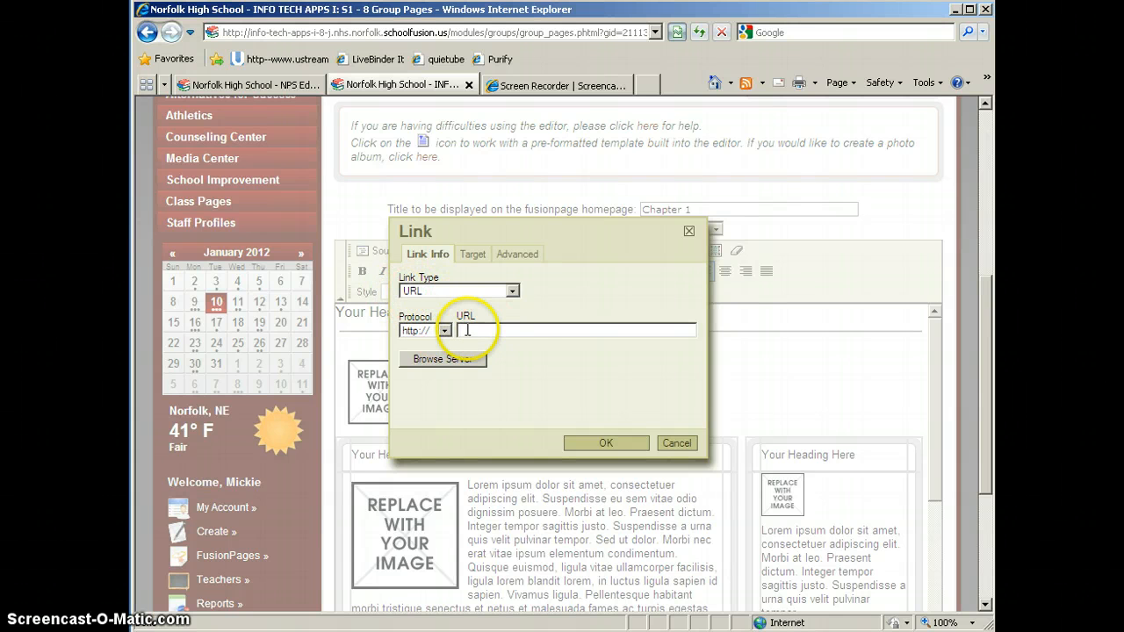
left_click(496, 328)
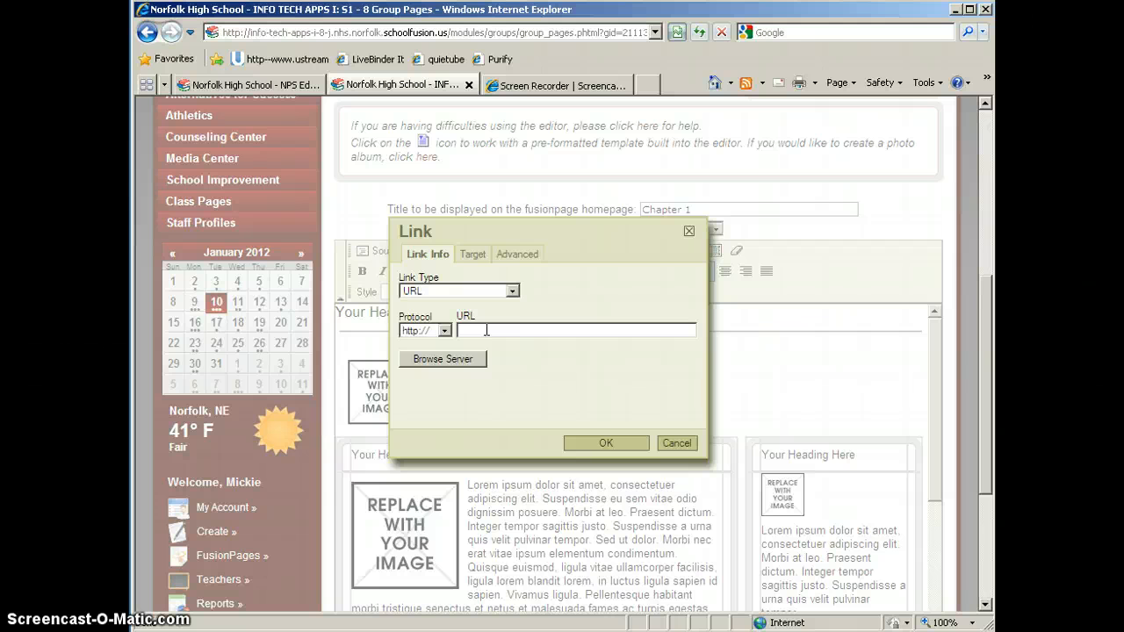
left_click(477, 326)
left_click(472, 328)
left_click(575, 364)
type("edu.glogster.com")
left_click(624, 362)
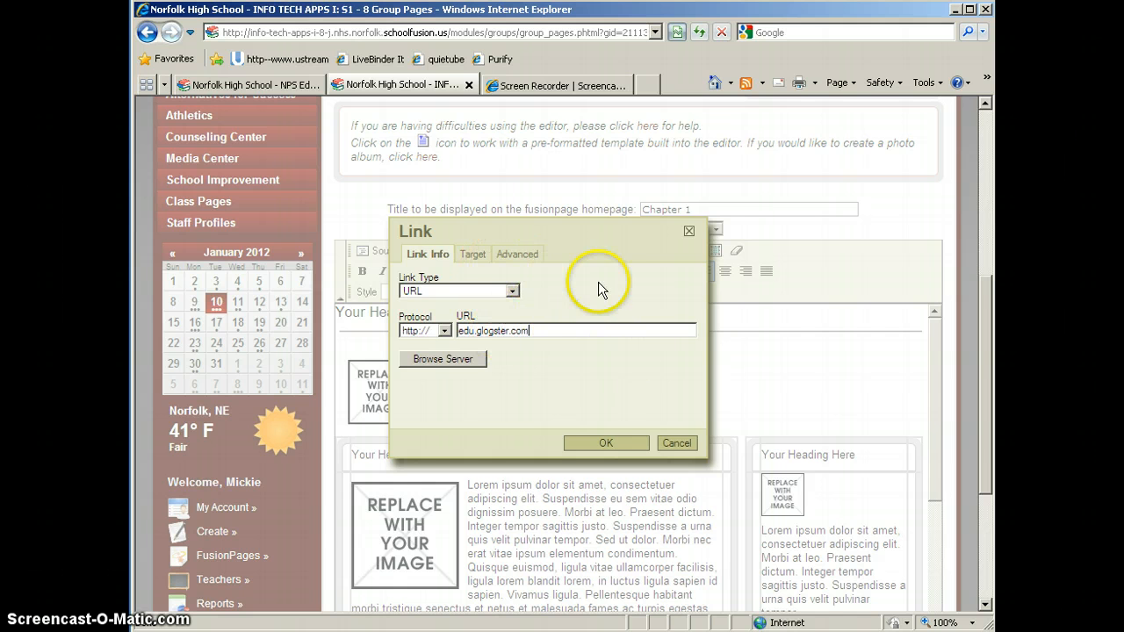
Step: Set the Glogster link's target to New Window (_blank), apply the link and save the edited article
left_click(473, 257)
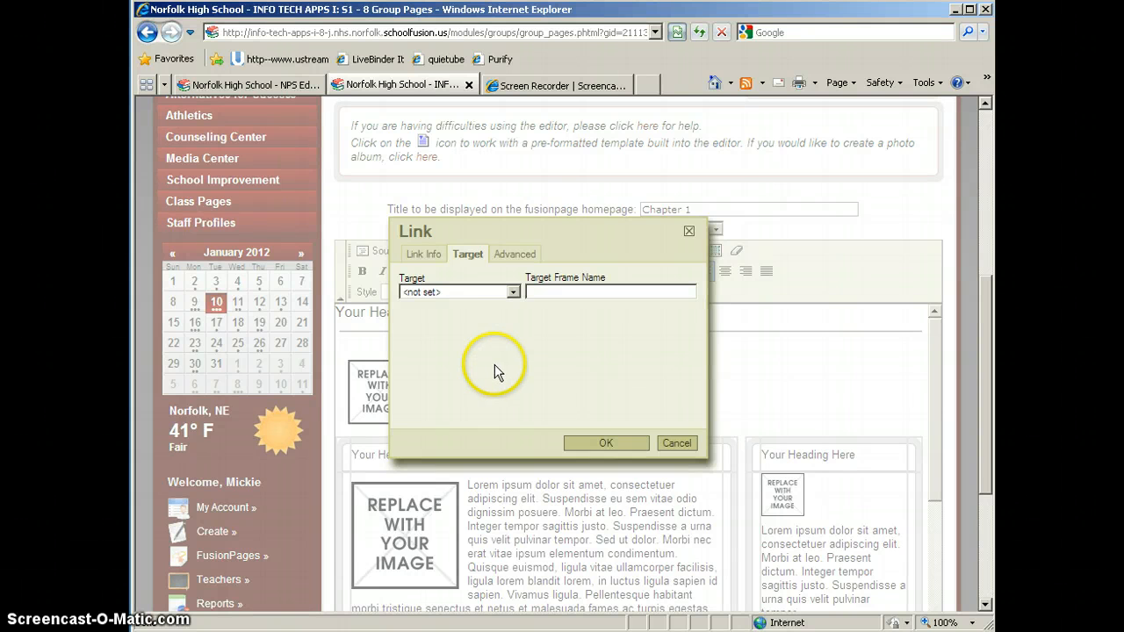
left_click(472, 293)
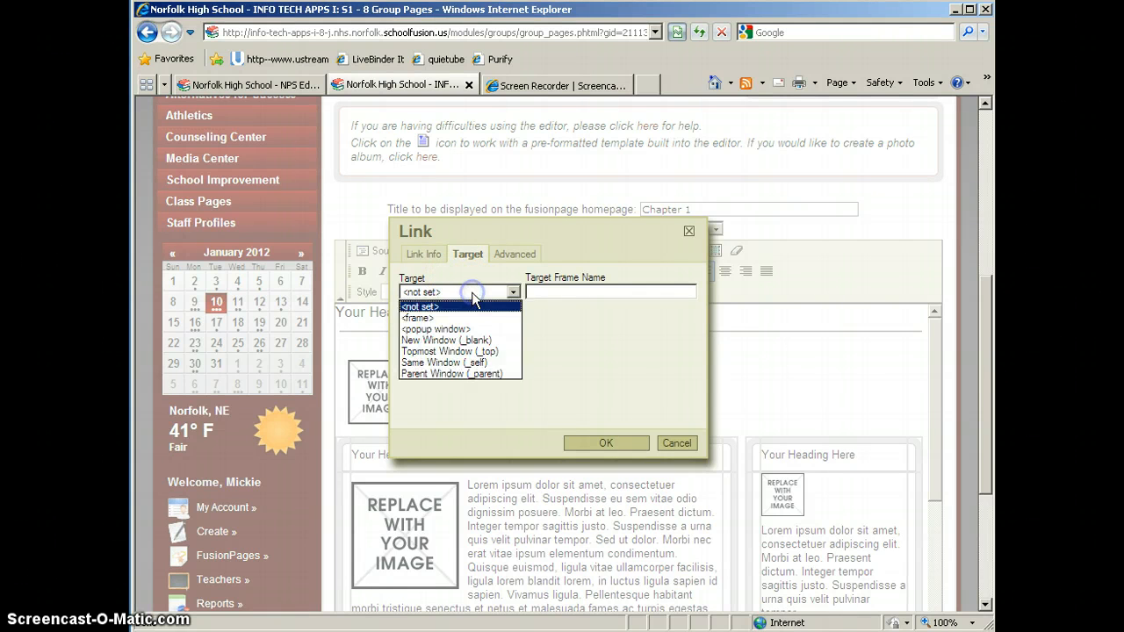
left_click(475, 341)
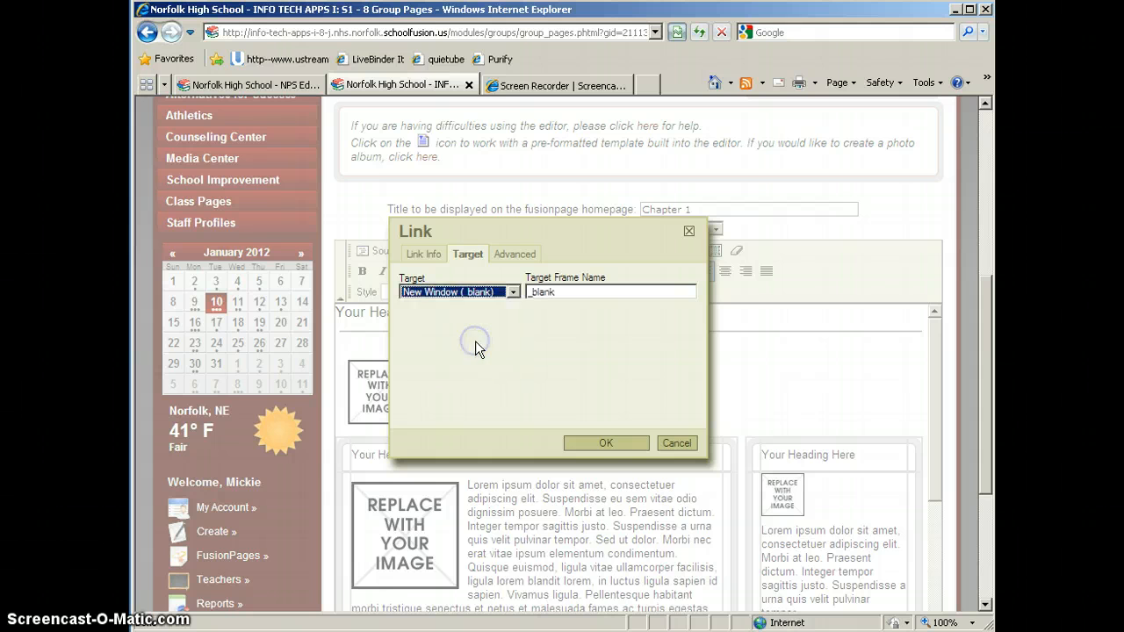
left_click(598, 441)
left_click(574, 409)
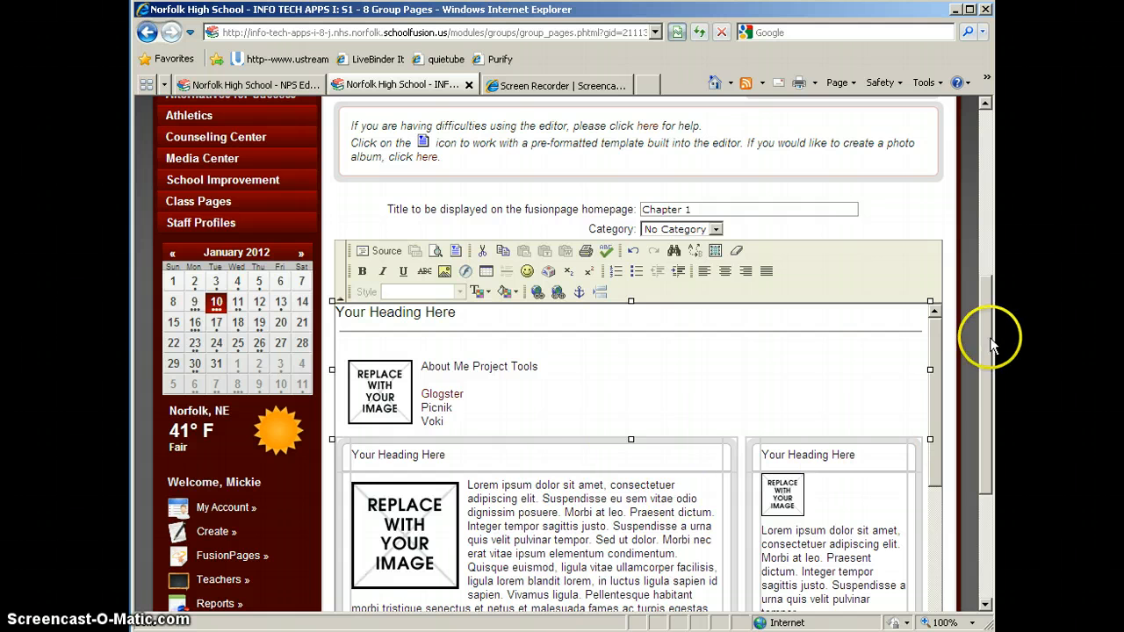
left_click_drag(986, 322, 985, 448)
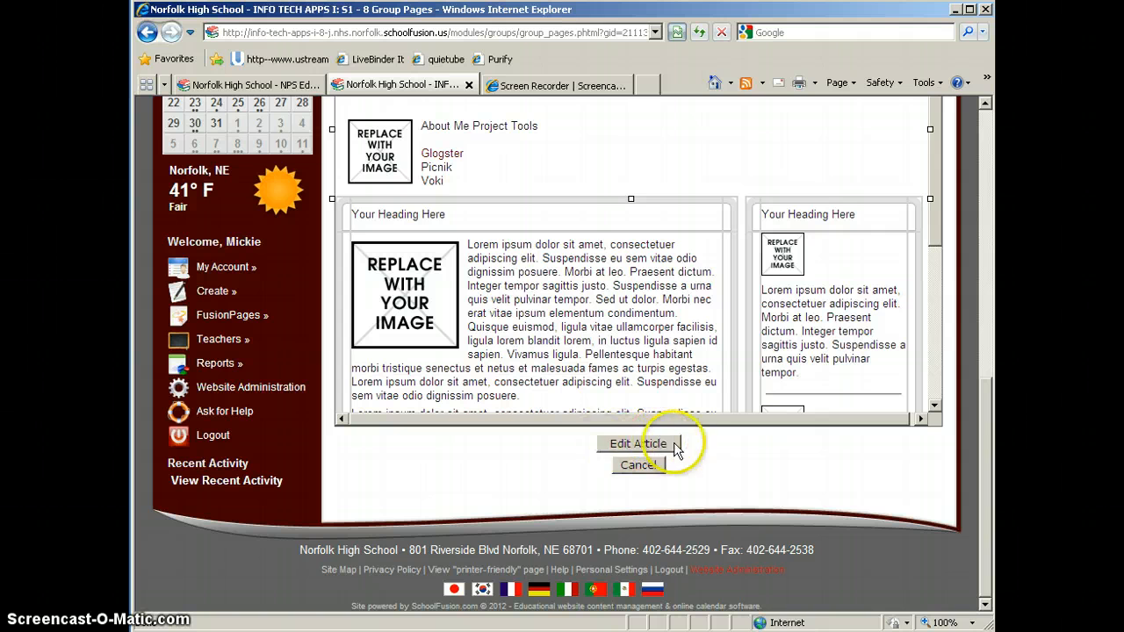
left_click(639, 448)
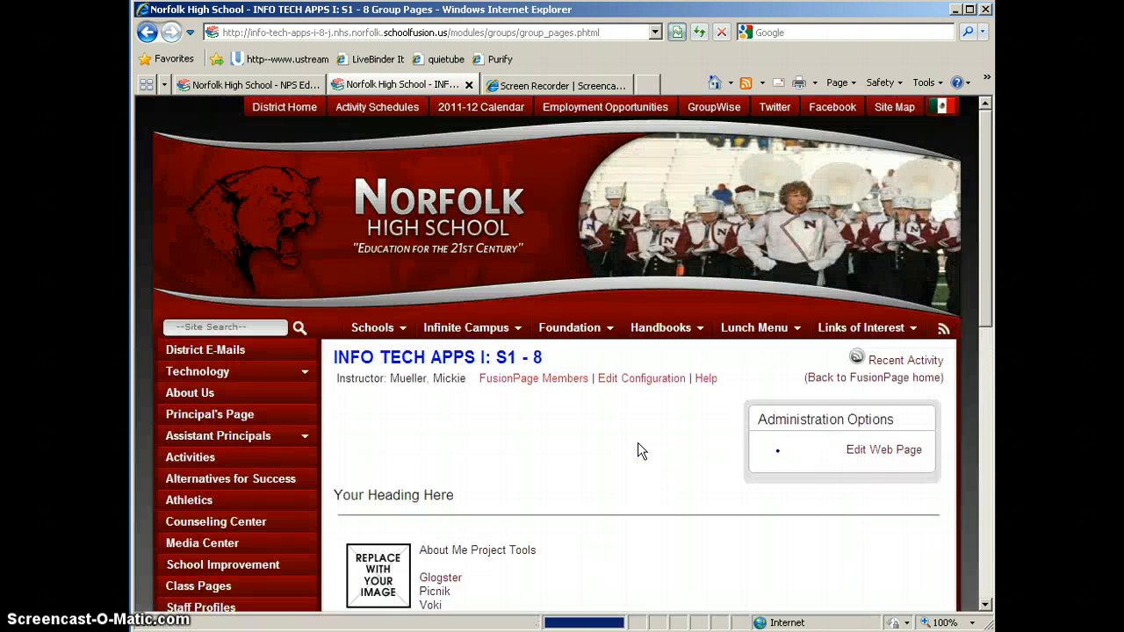
Step: Test the Glogster link on the saved page and close the browser window it opens
left_click(982, 255)
left_click_drag(982, 254, 982, 382)
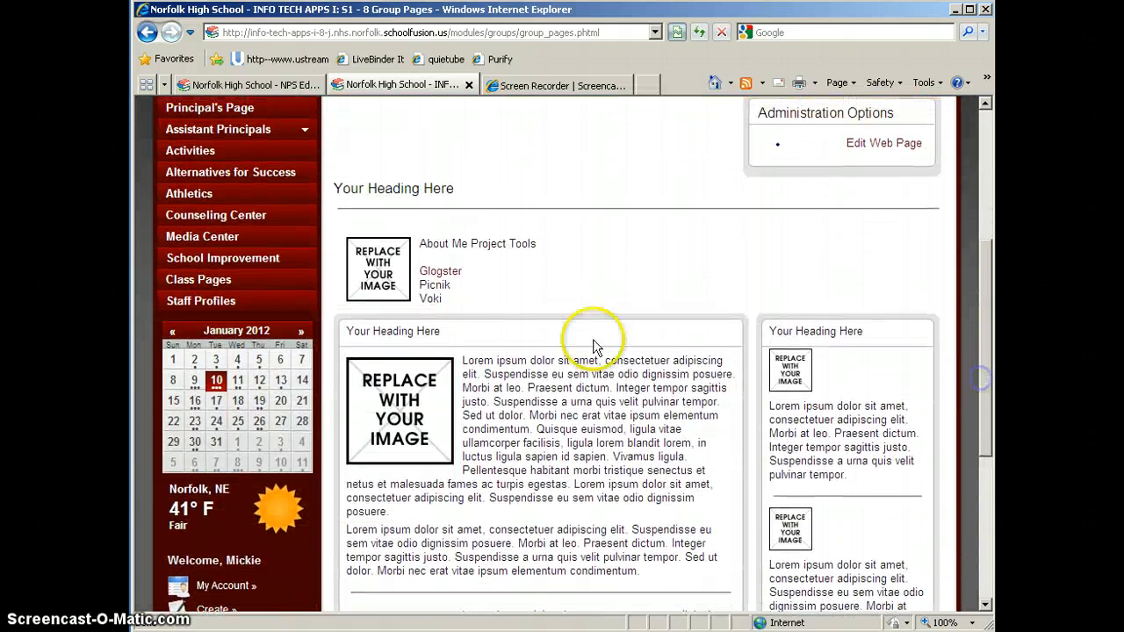
left_click(450, 274)
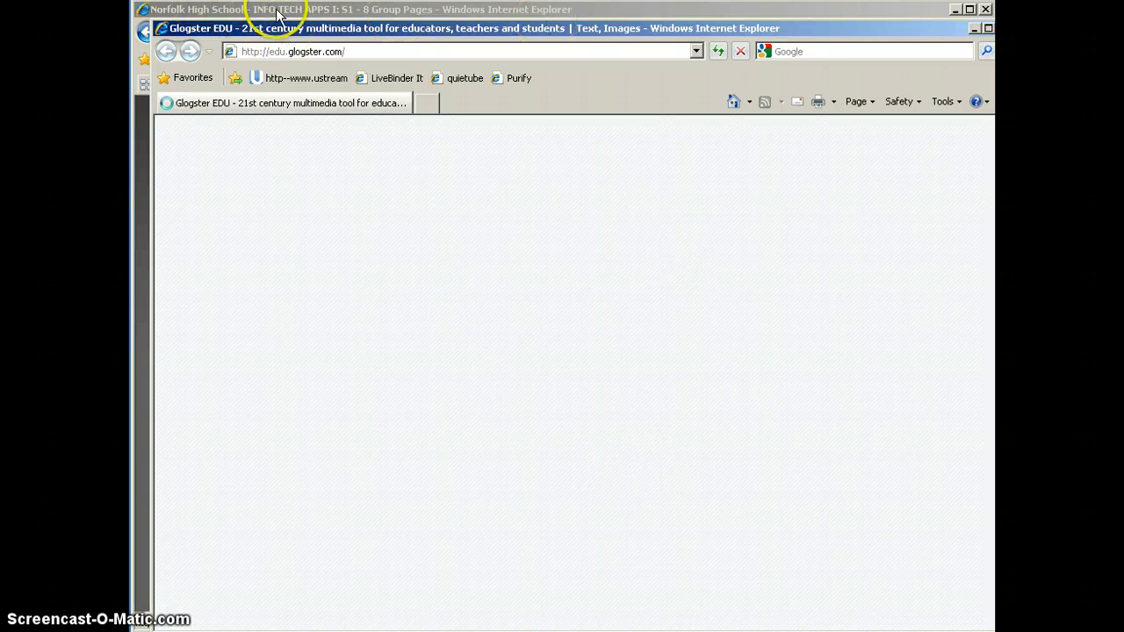
left_click_drag(314, 31, 316, 89)
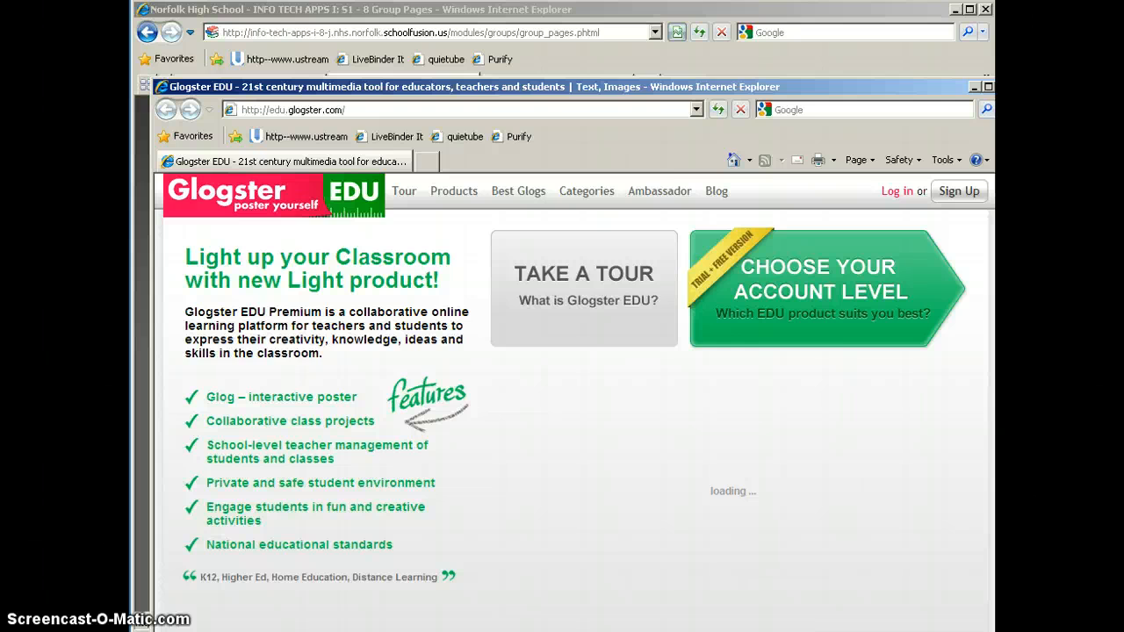
left_click(1002, 87)
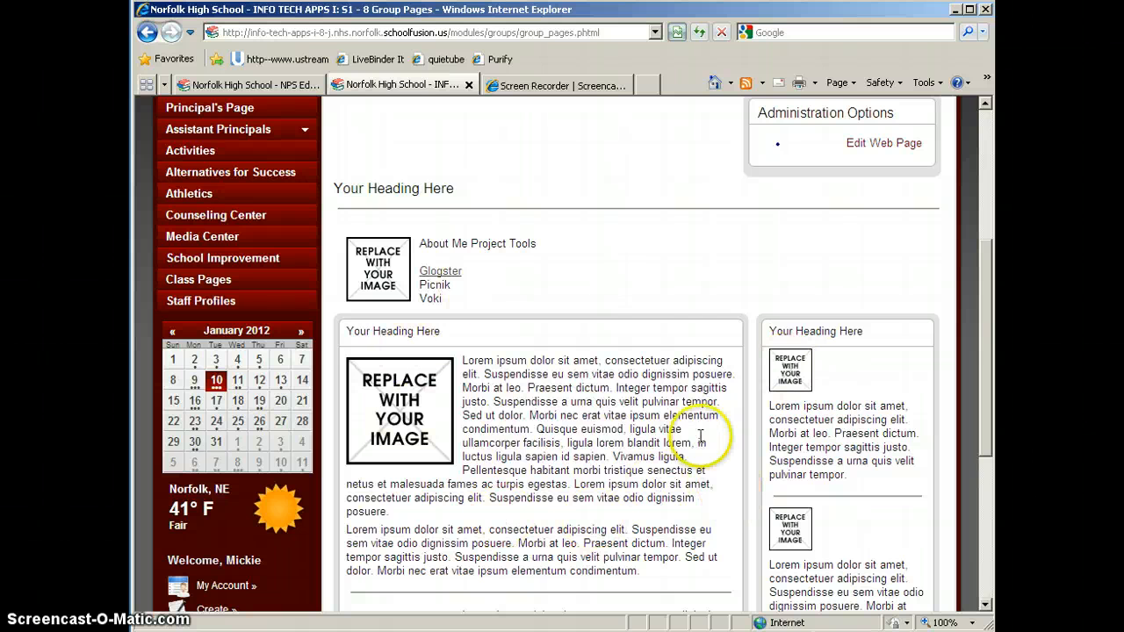
Step: Reopen the Chapter 1 web page in the editor
left_click_drag(986, 313, 982, 251)
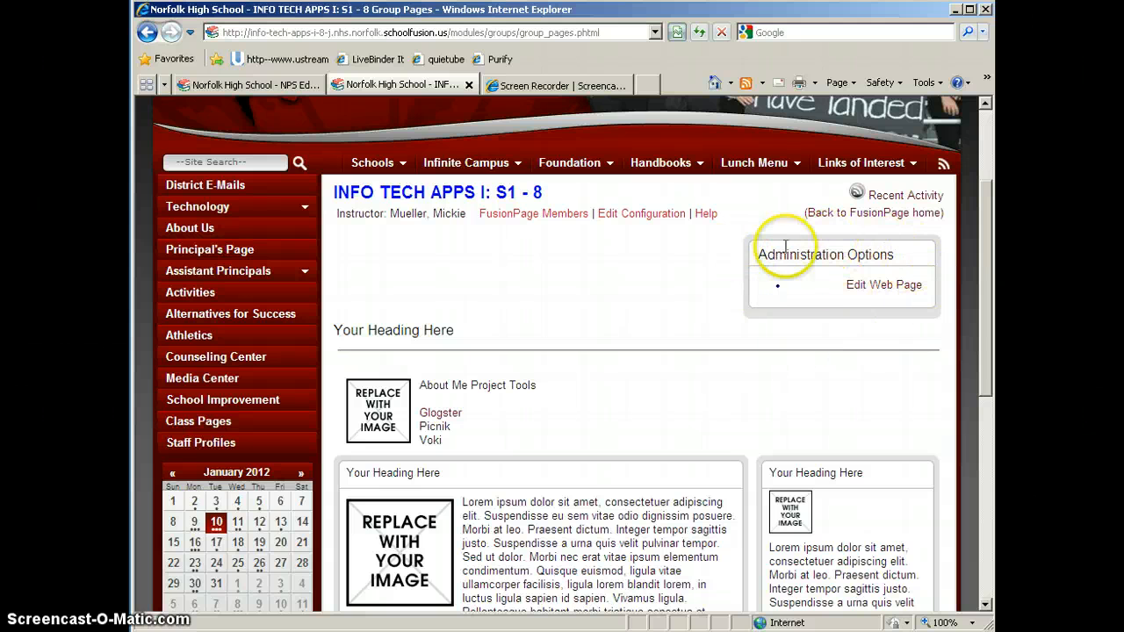
left_click(875, 289)
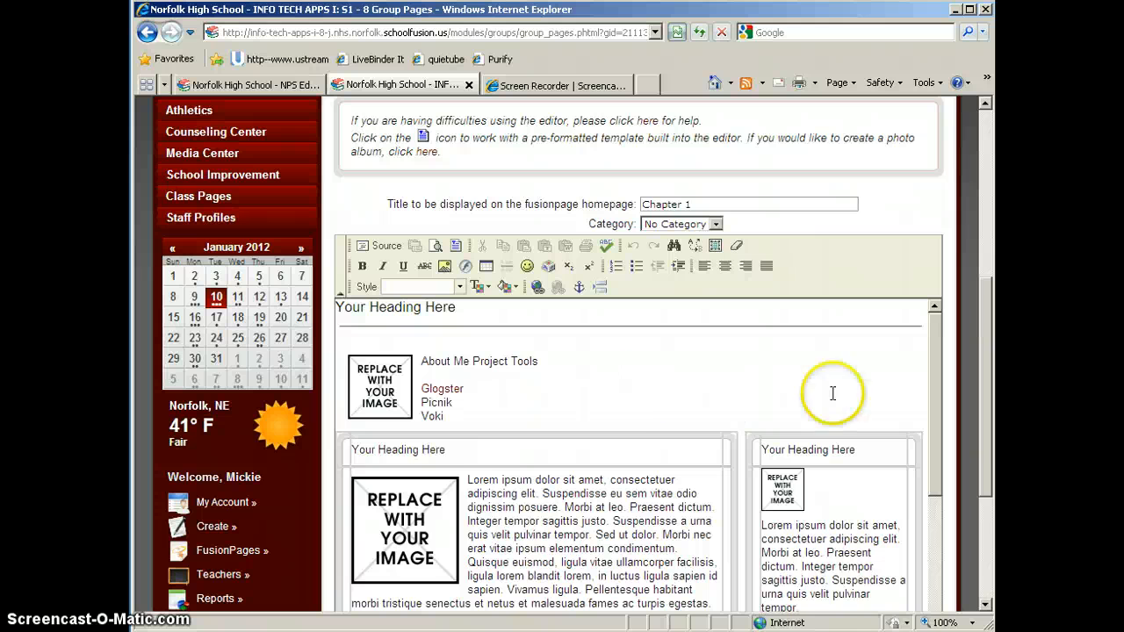
left_click_drag(932, 353, 937, 389)
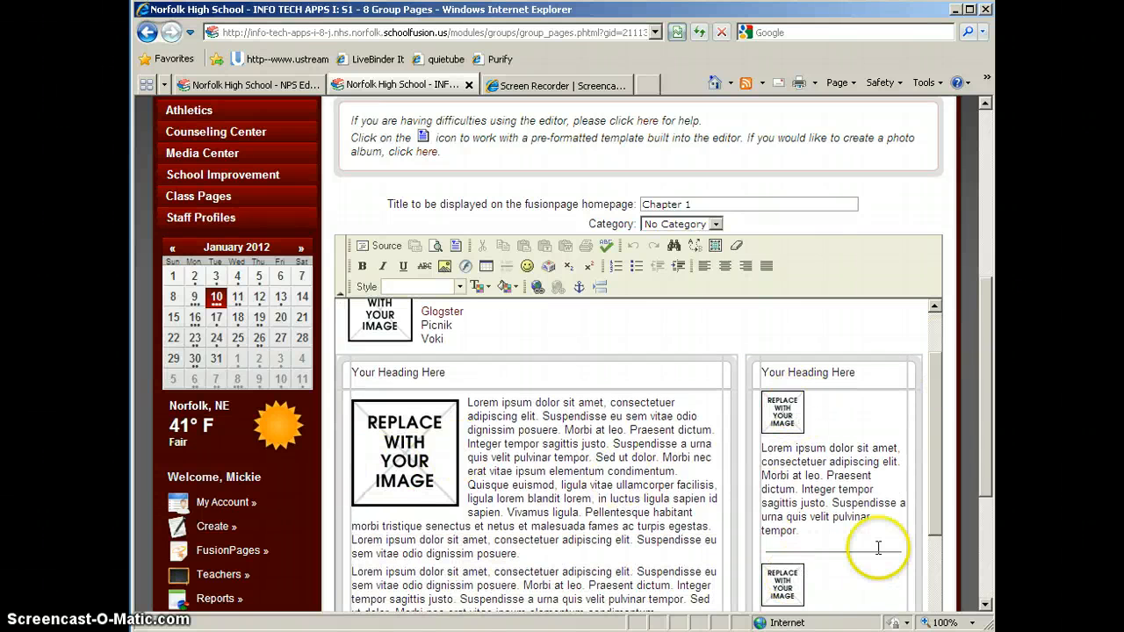
left_click_drag(934, 486, 936, 421)
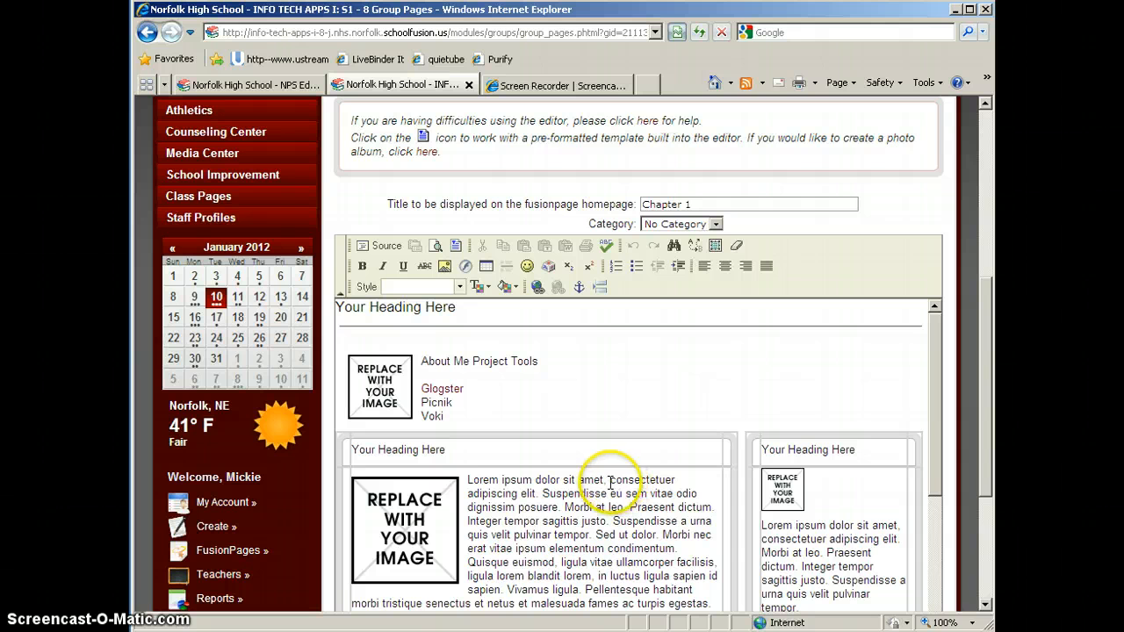
left_click(719, 565)
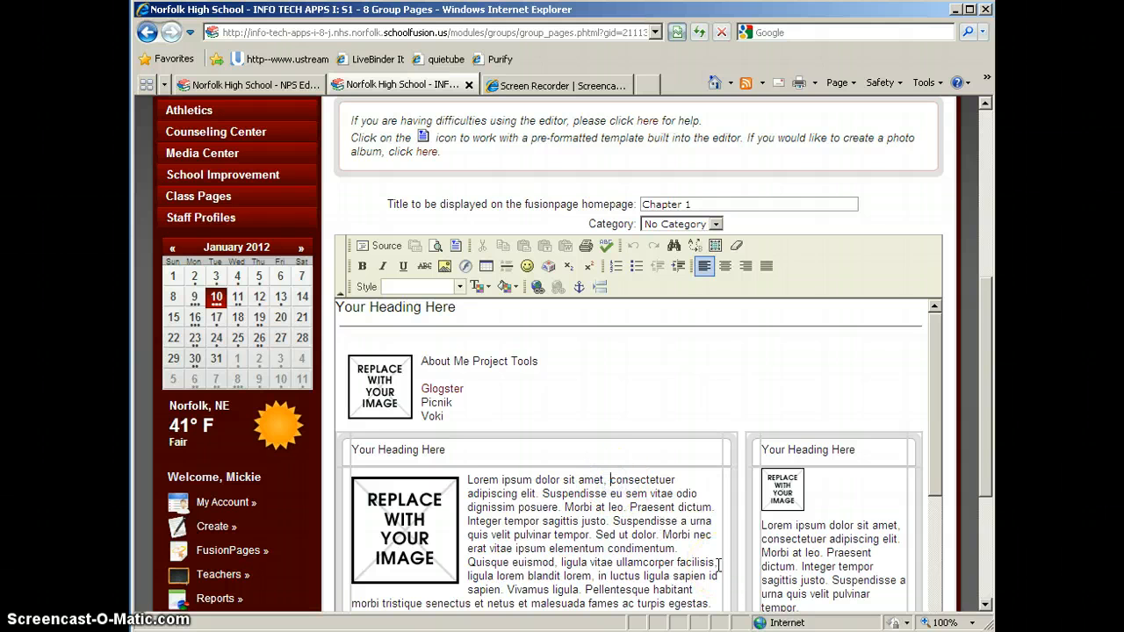
Step: Open the image properties of the placeholder image beside About Me Project Tools and browse the server for a replacement
left_click(383, 371)
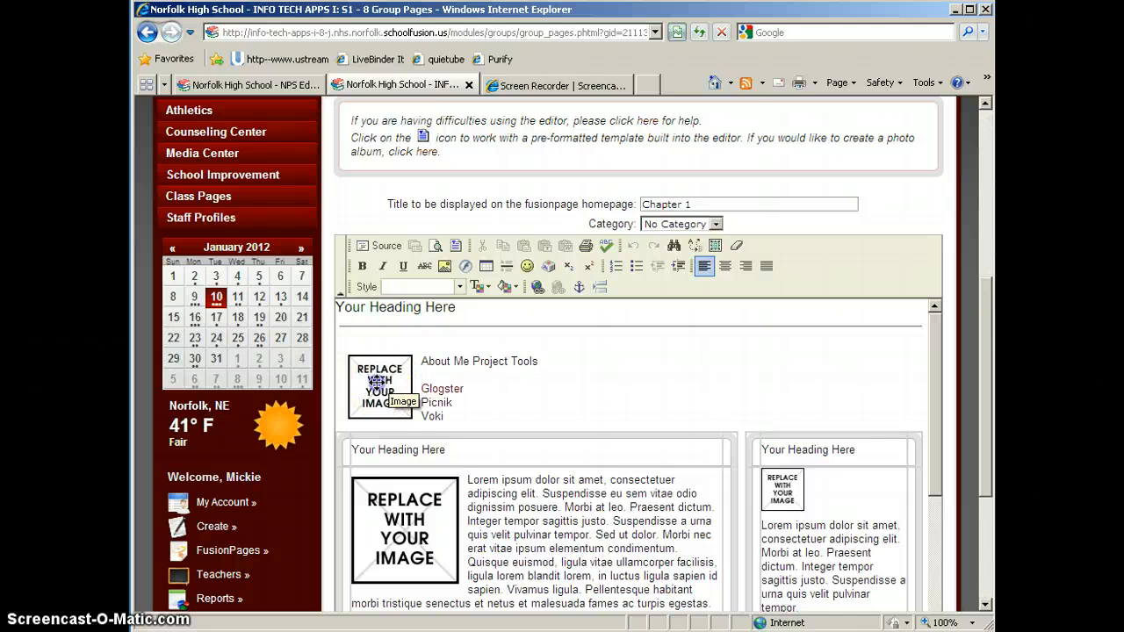
left_click(381, 393)
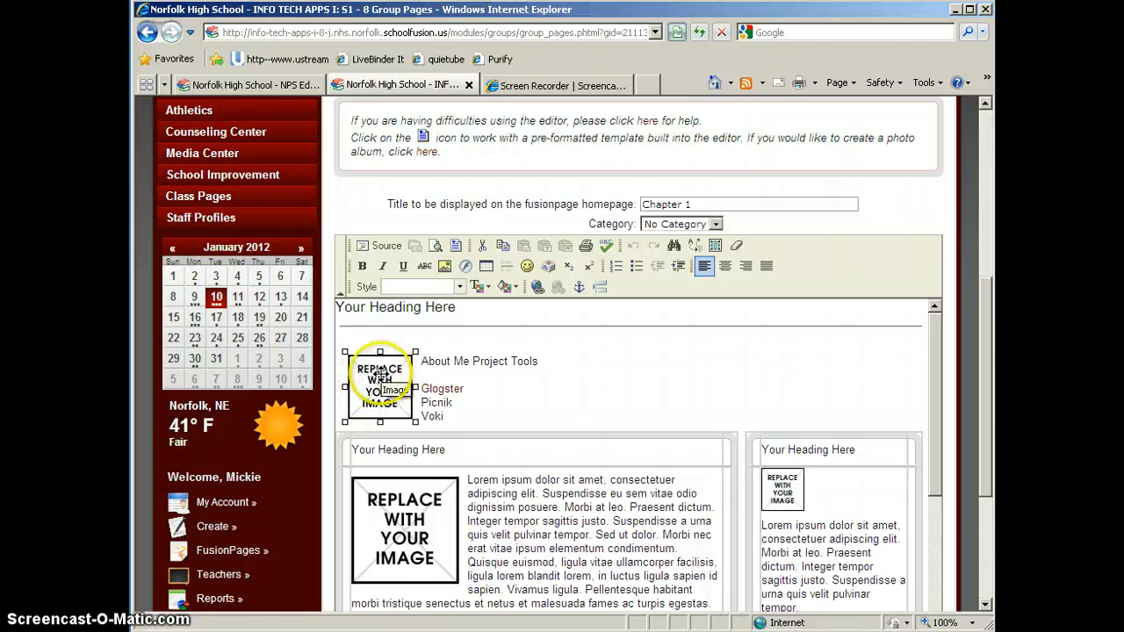
left_click(444, 266)
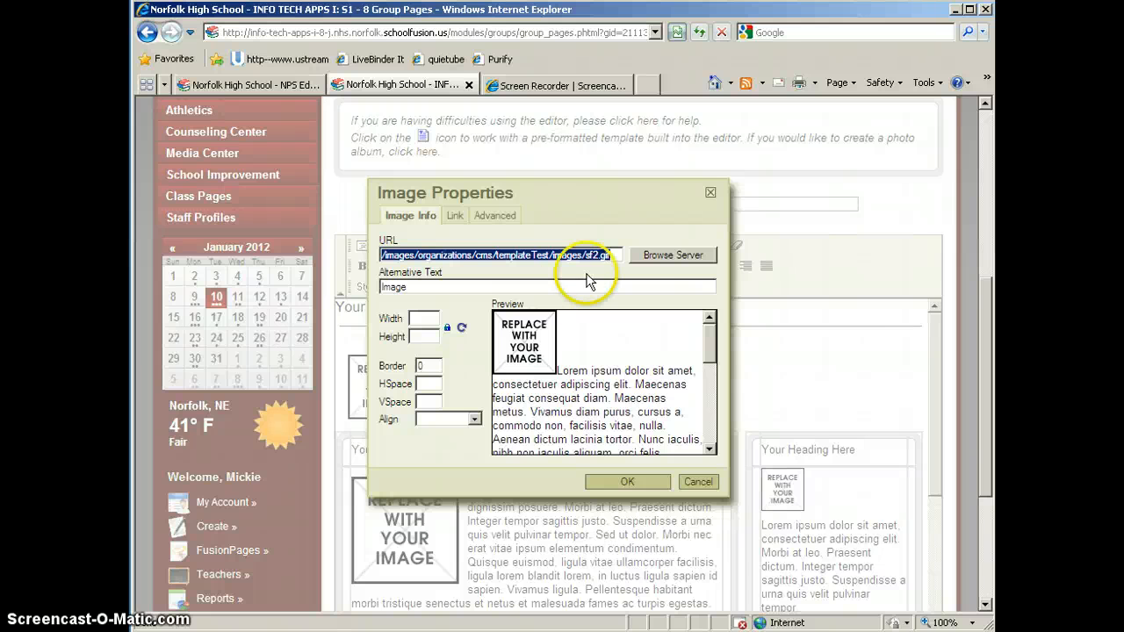
left_click(674, 254)
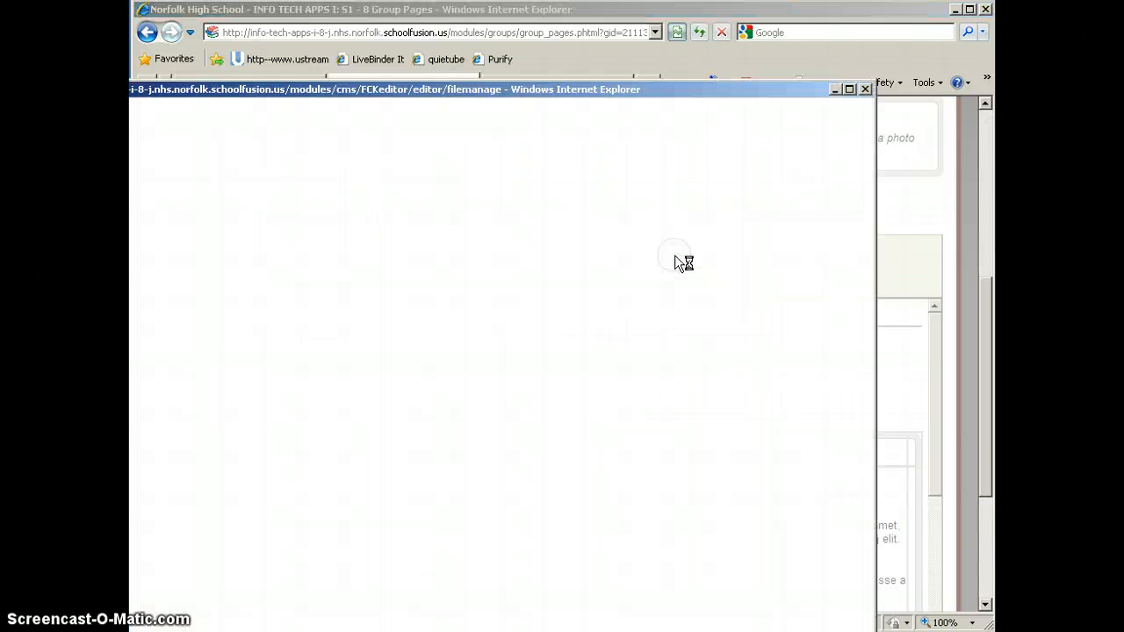
left_click_drag(489, 91, 622, 48)
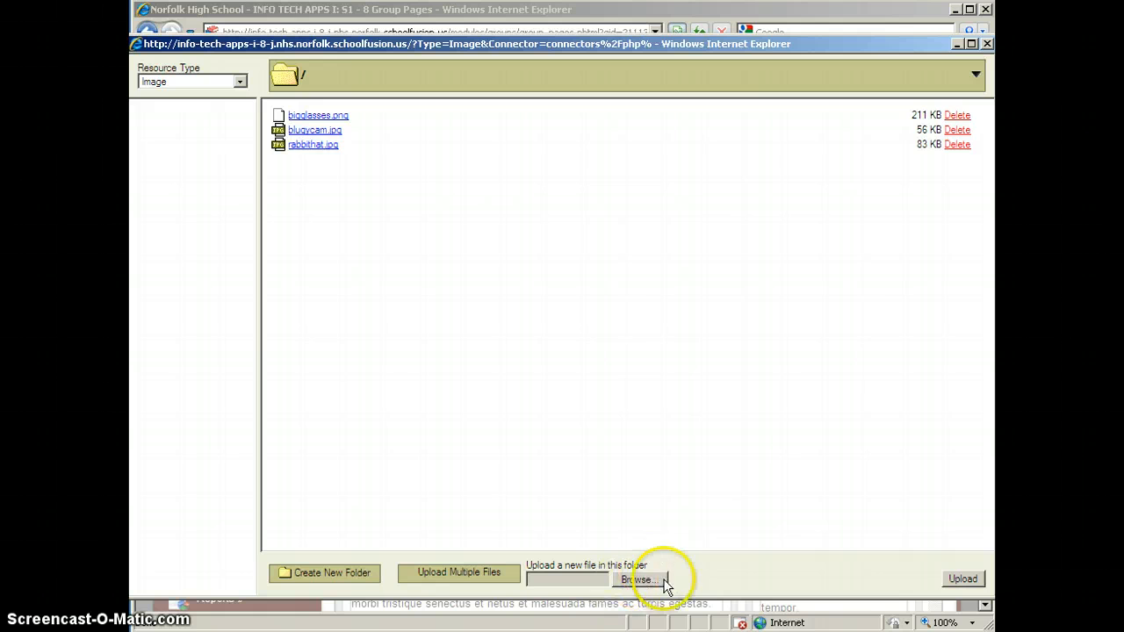
Step: Upload the answer picture from the Kids folder to the server's image folder
left_click(636, 580)
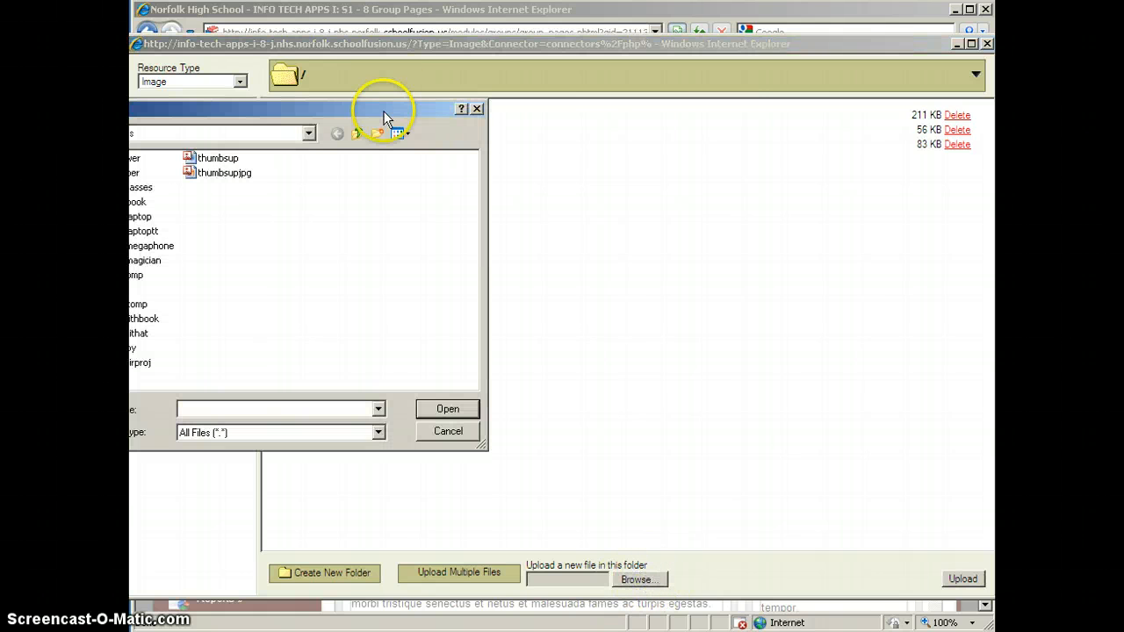
left_click_drag(389, 115, 653, 101)
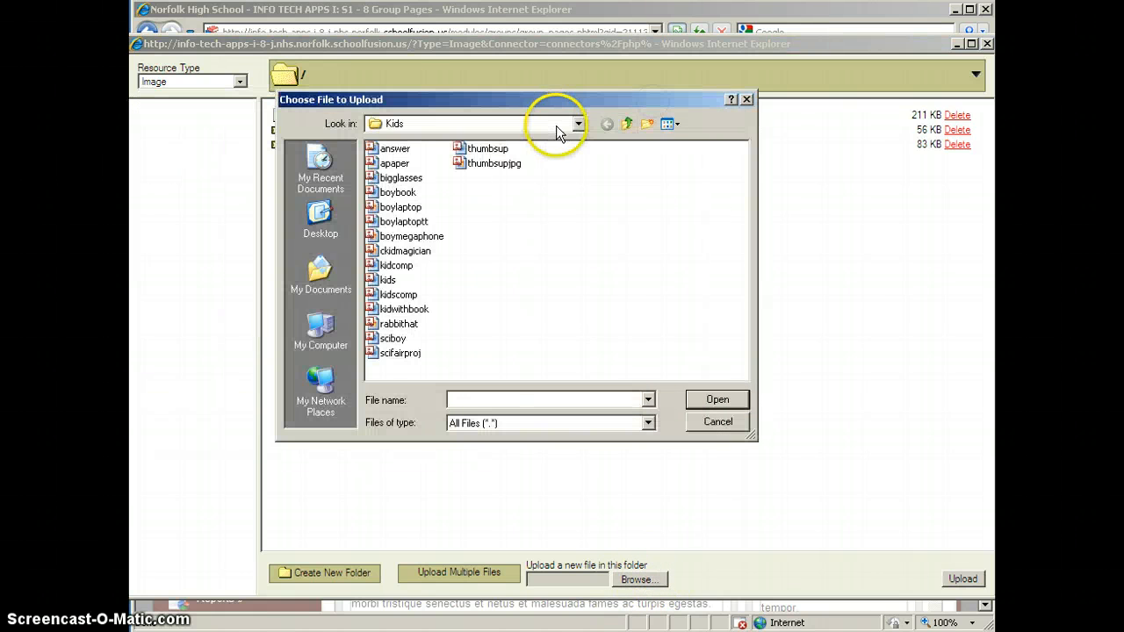
left_click(578, 123)
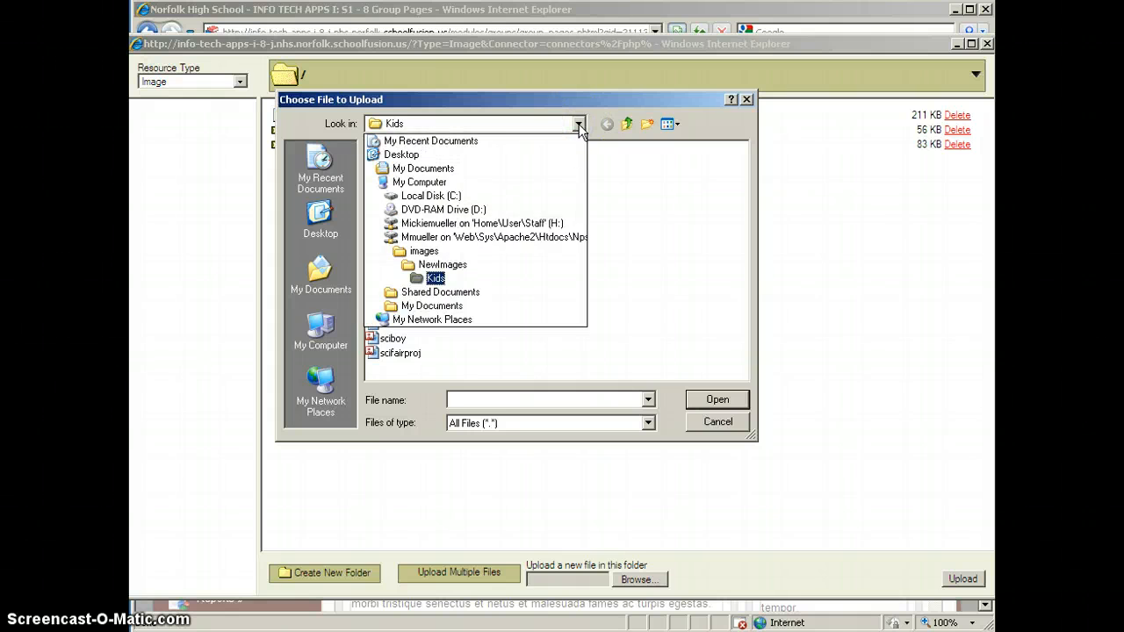
left_click(579, 124)
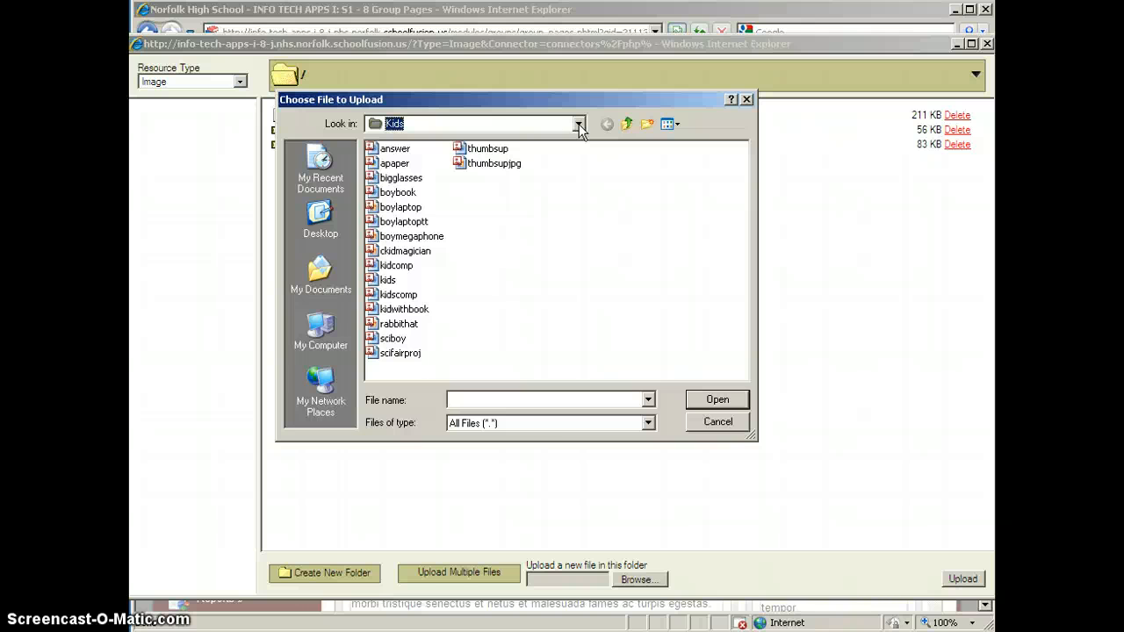
left_click(393, 149)
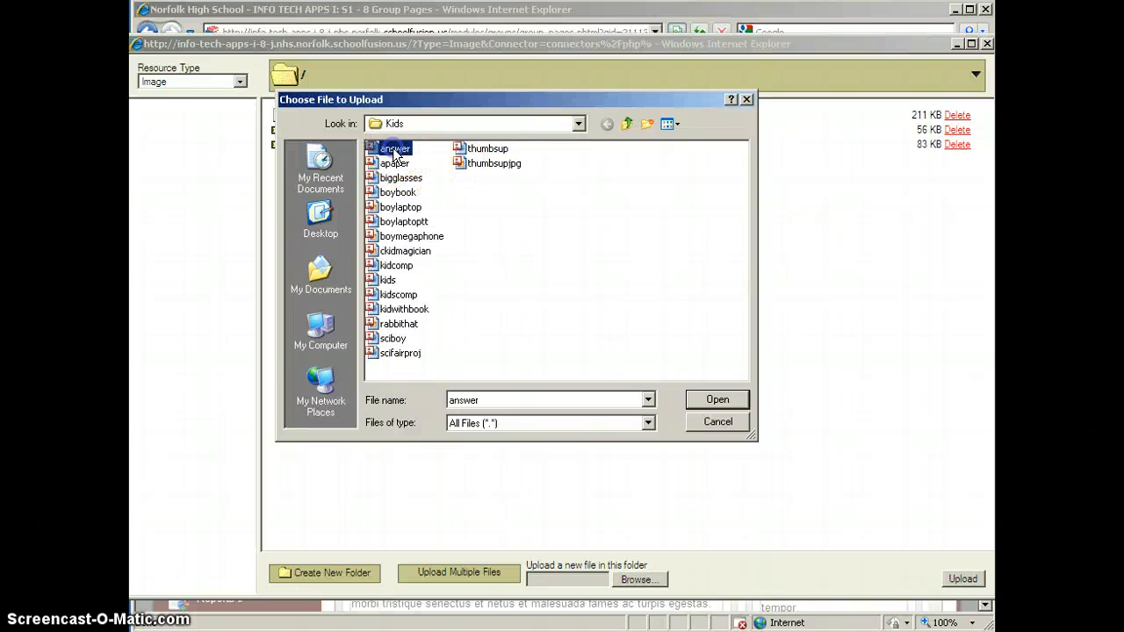
left_click(716, 401)
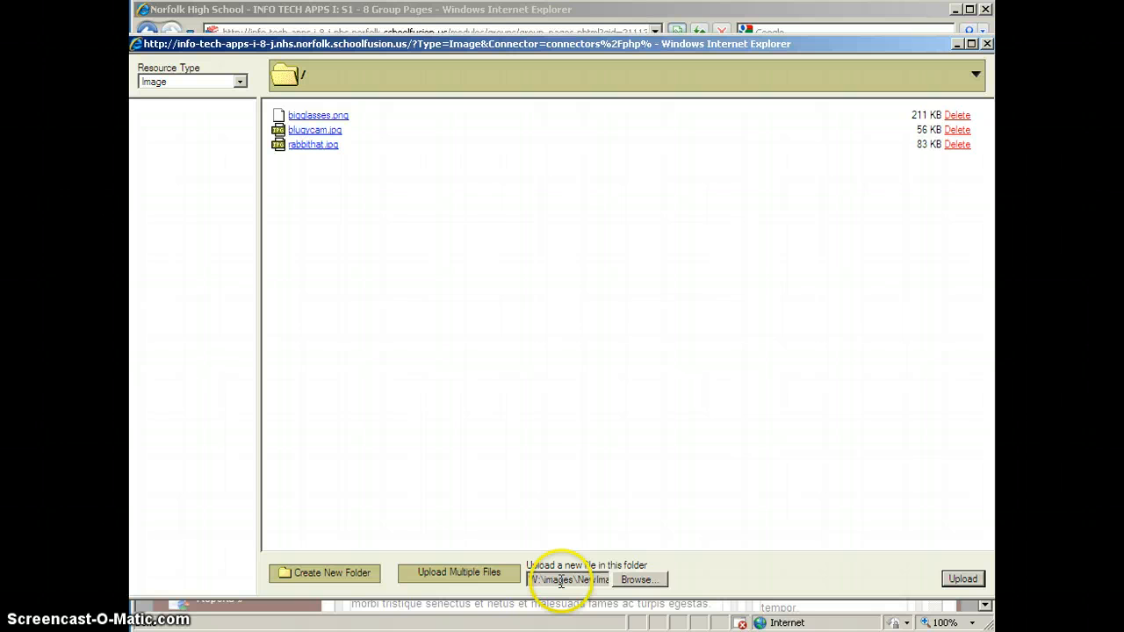
left_click(964, 580)
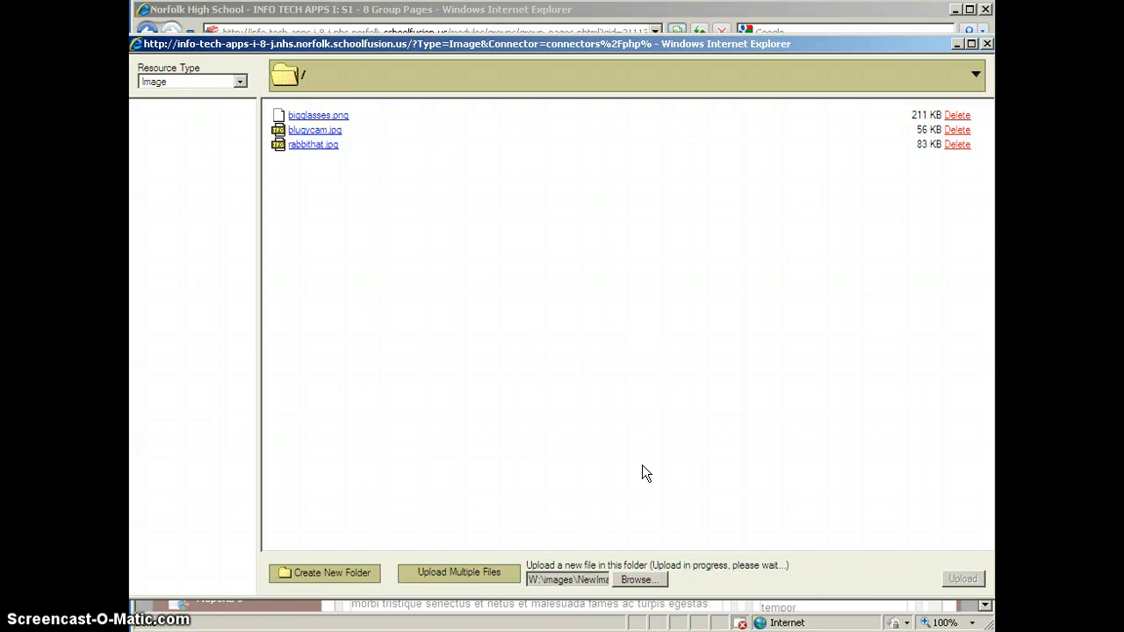
left_click(613, 355)
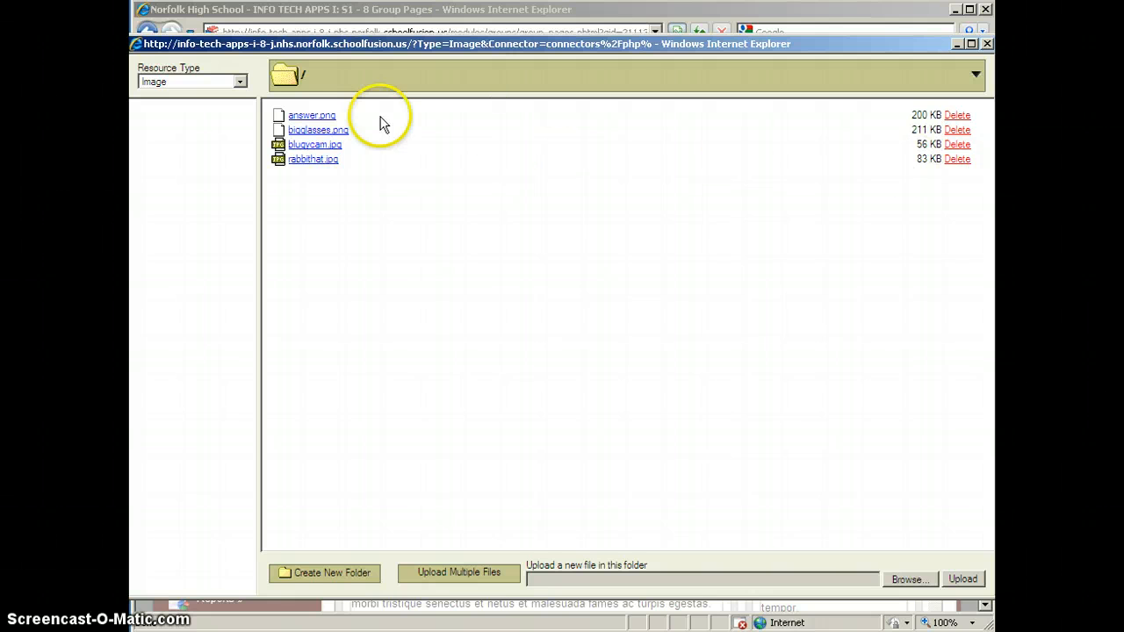
Step: Choose answer.png as the replacement image and examine it in the Image Properties preview
left_click(309, 117)
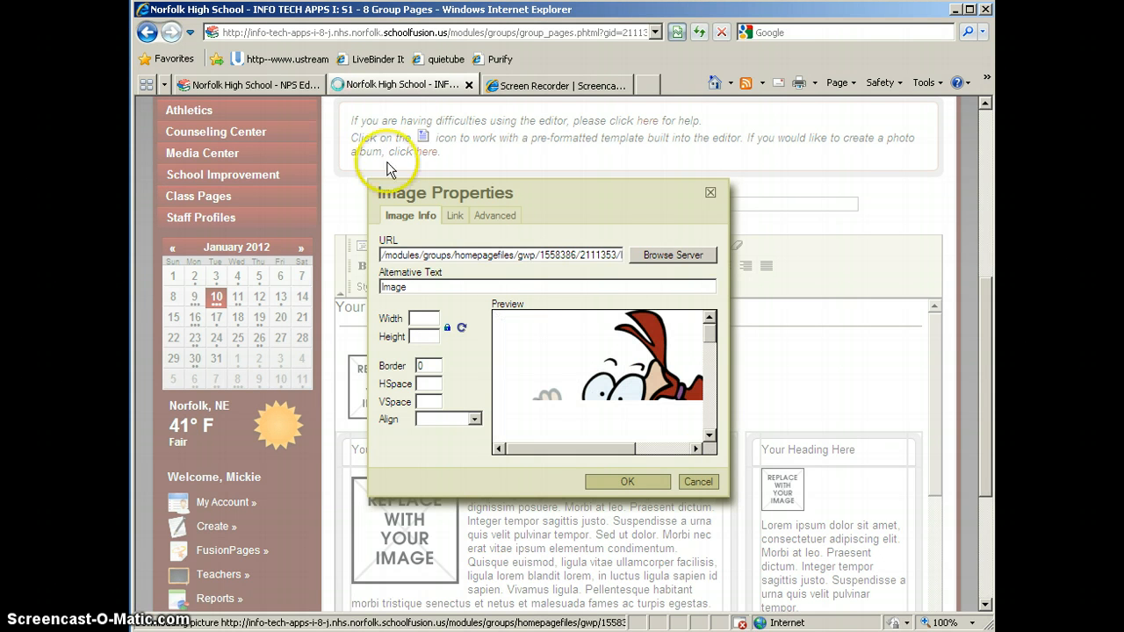
left_click(638, 336)
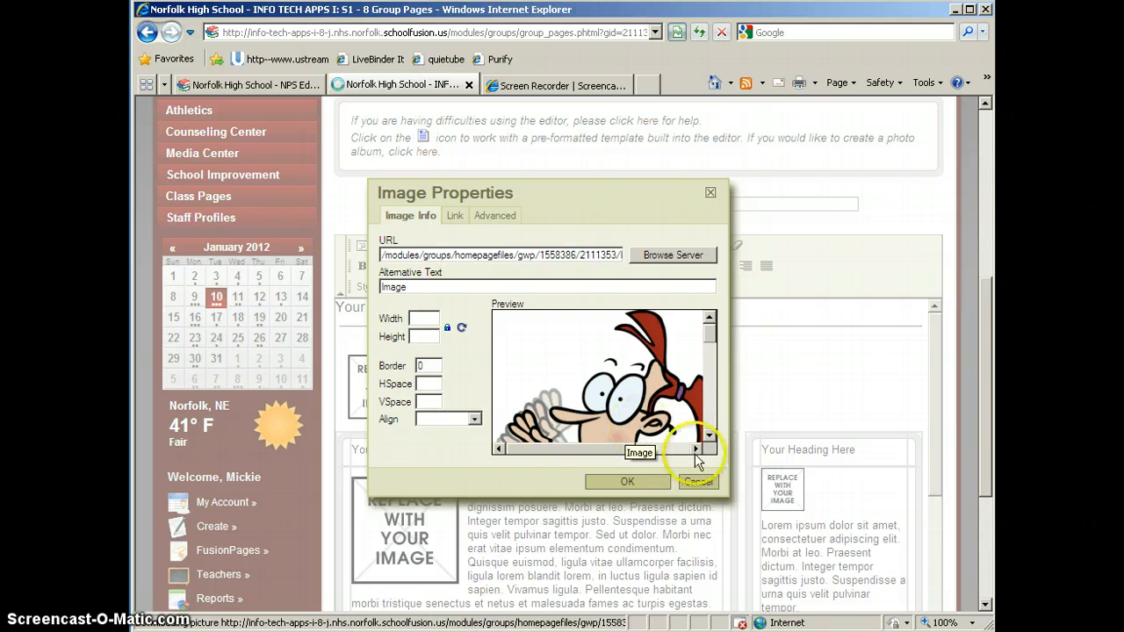
mouse_move(714, 333)
left_mouse_down()
mouse_move(711, 360)
mouse_move(711, 323)
left_mouse_up()
left_click_drag(629, 449, 684, 445)
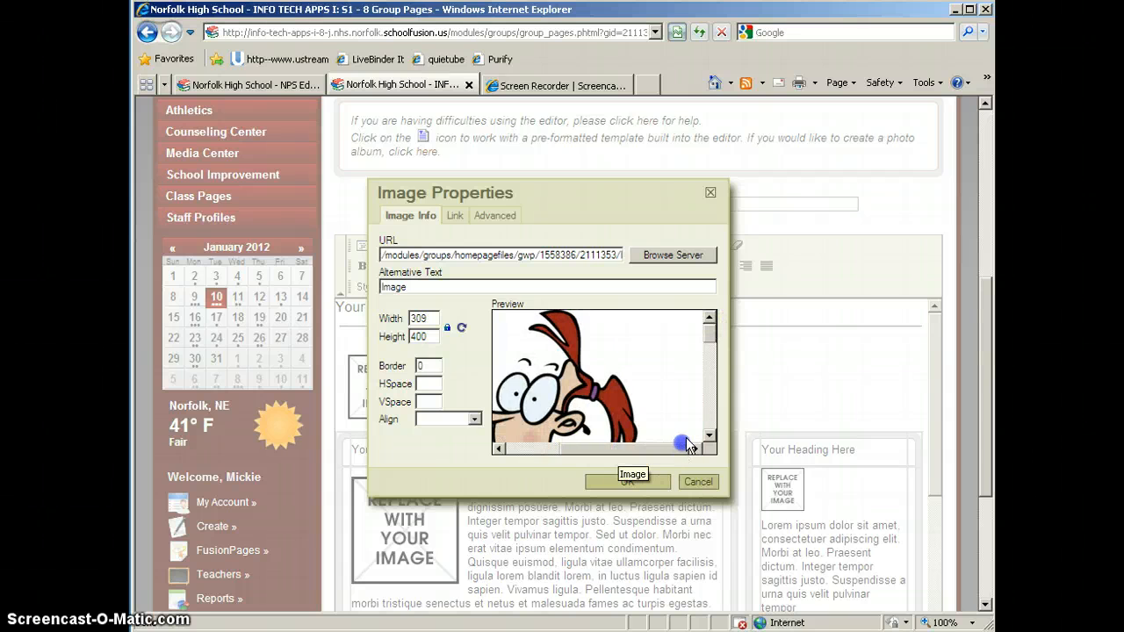
mouse_move(708, 334)
left_mouse_down()
mouse_move(710, 377)
mouse_move(710, 322)
left_mouse_up()
left_click_drag(679, 445, 580, 444)
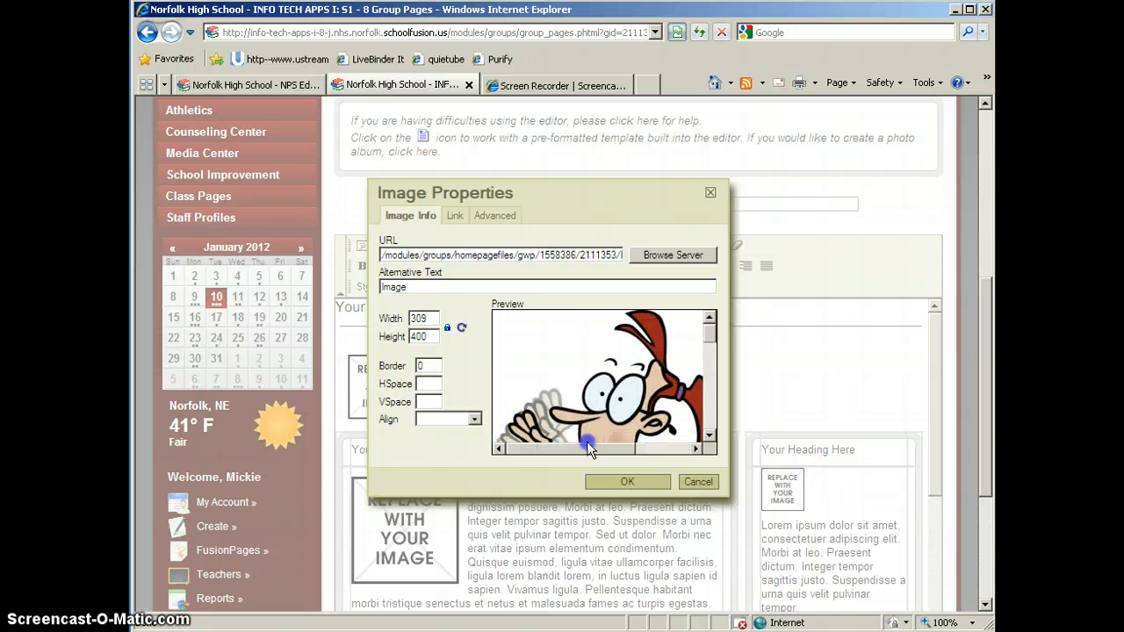
Step: Try a width of 150 and then 175 for the replacement image
left_click(432, 318)
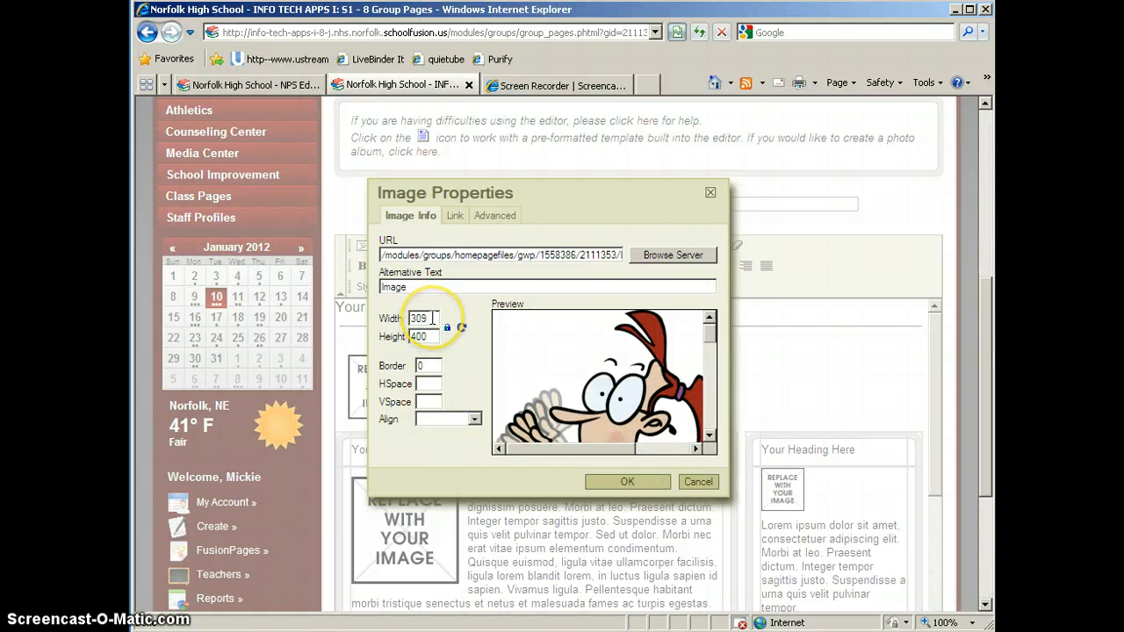
left_click_drag(433, 318, 391, 318)
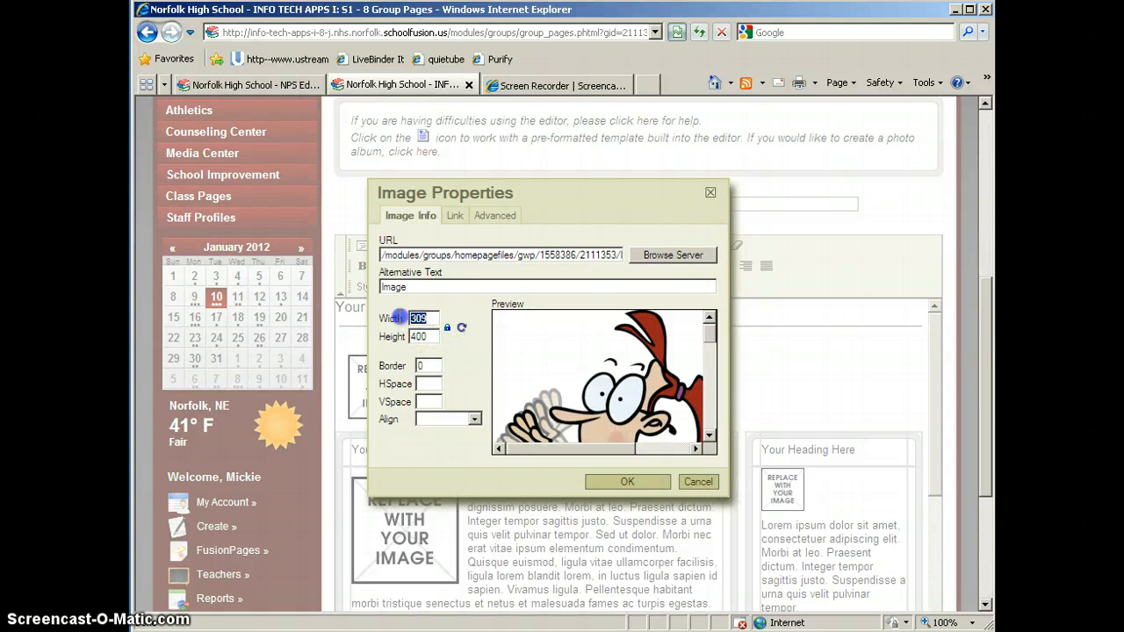
left_click(447, 329)
left_click(430, 337)
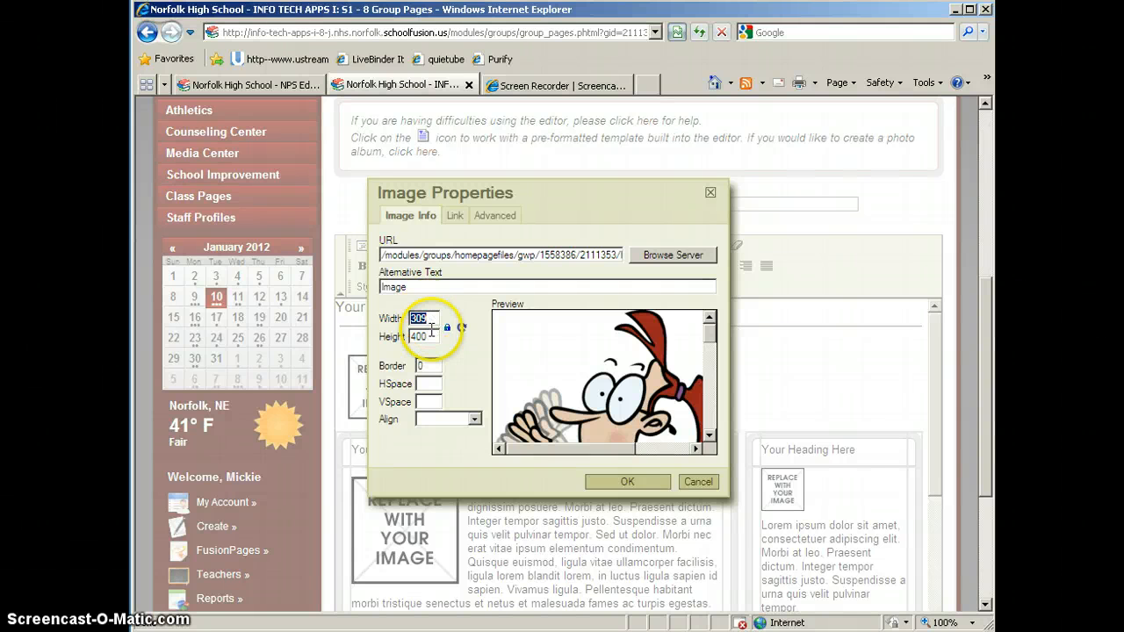
left_click(447, 329)
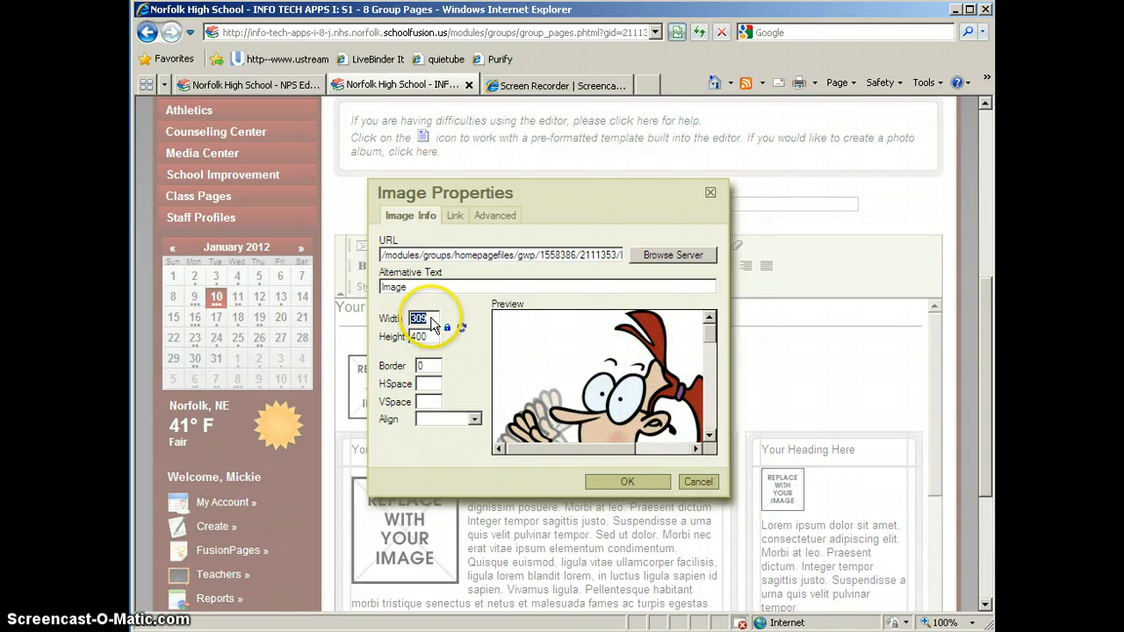
type("15")
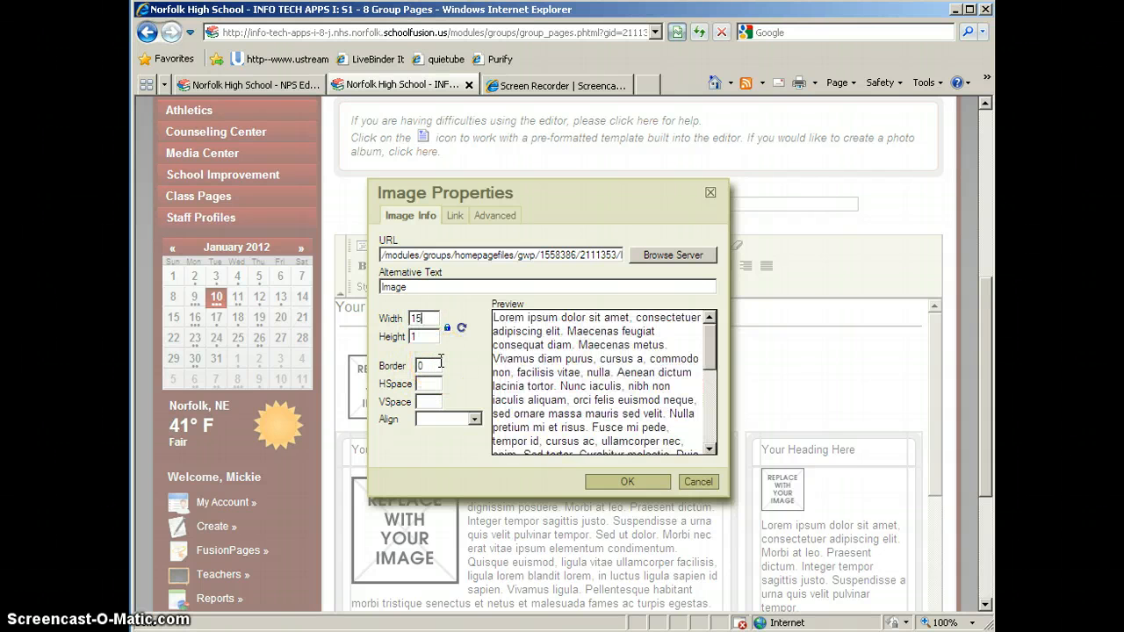
type("0")
left_click(428, 349)
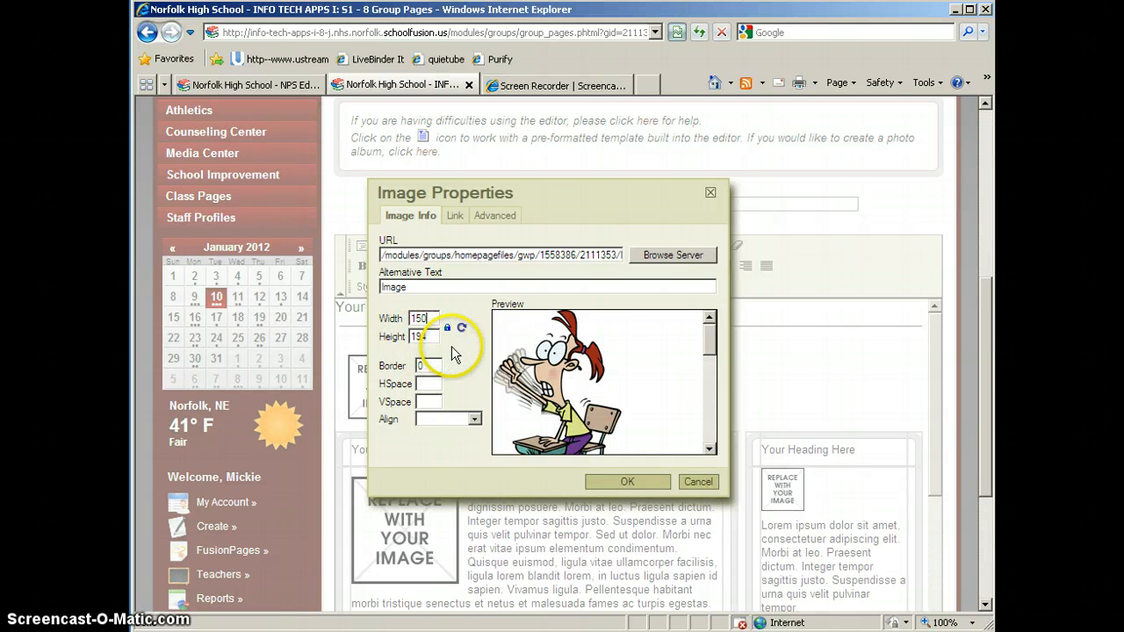
key("BackSpace")
key("BackSpace")
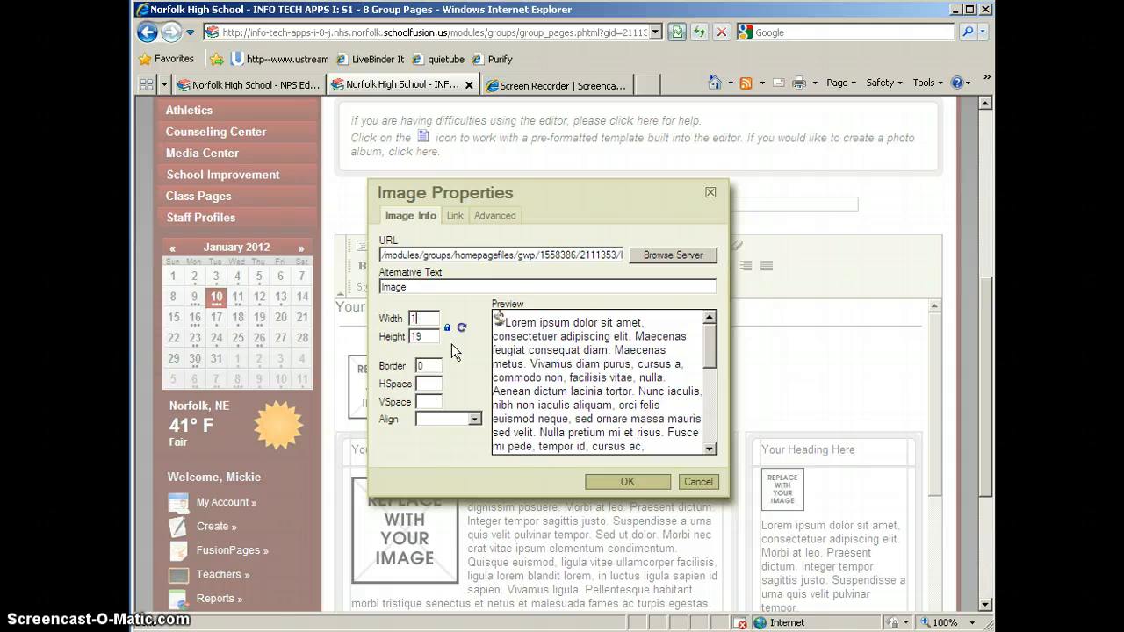
type("75")
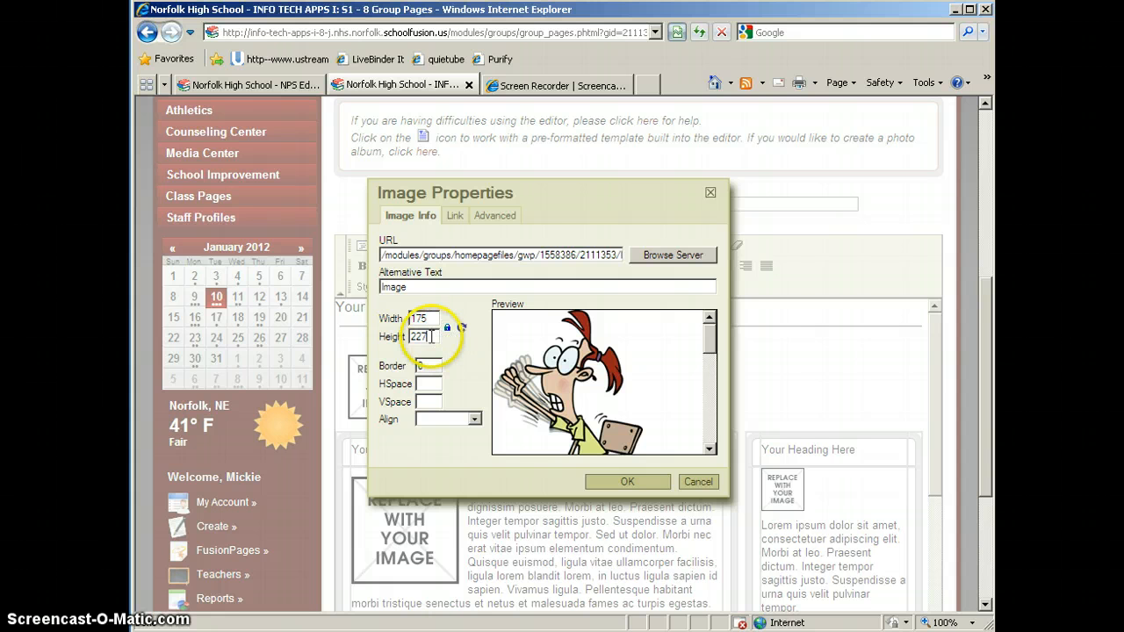
Step: Set the replacement image's height to 150 and apply the image properties
left_click_drag(429, 337, 376, 338)
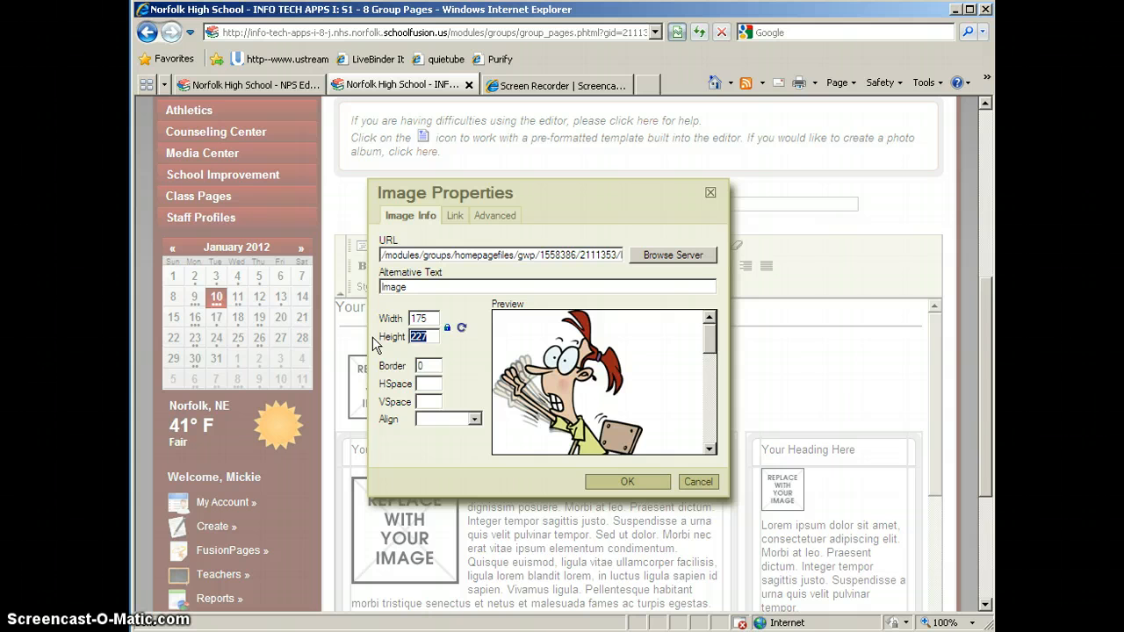
type("150")
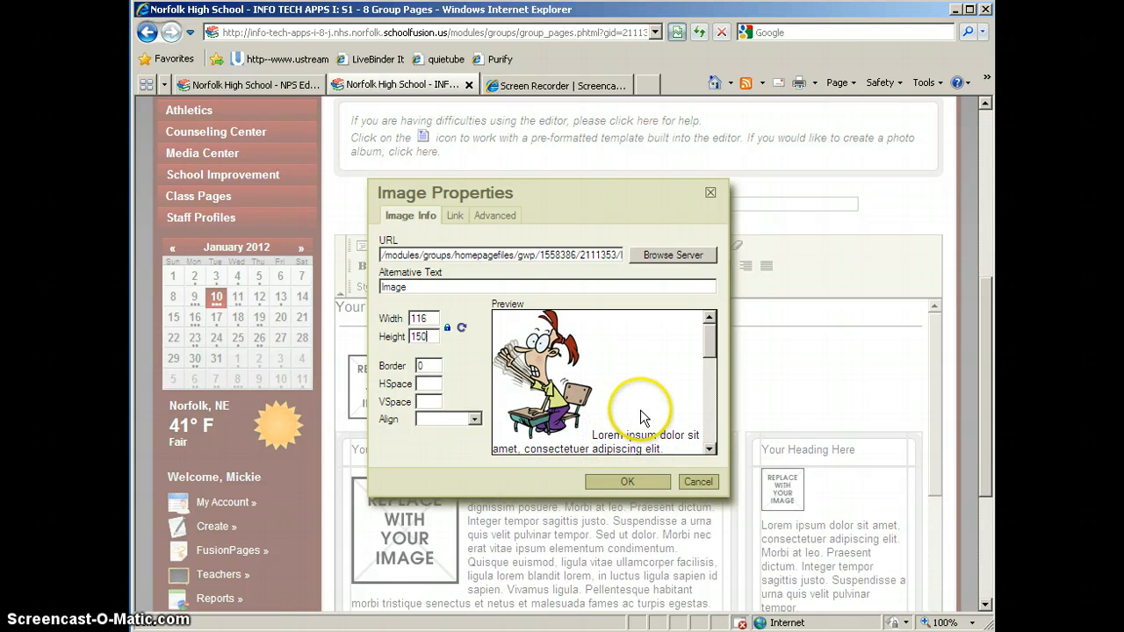
left_click(621, 480)
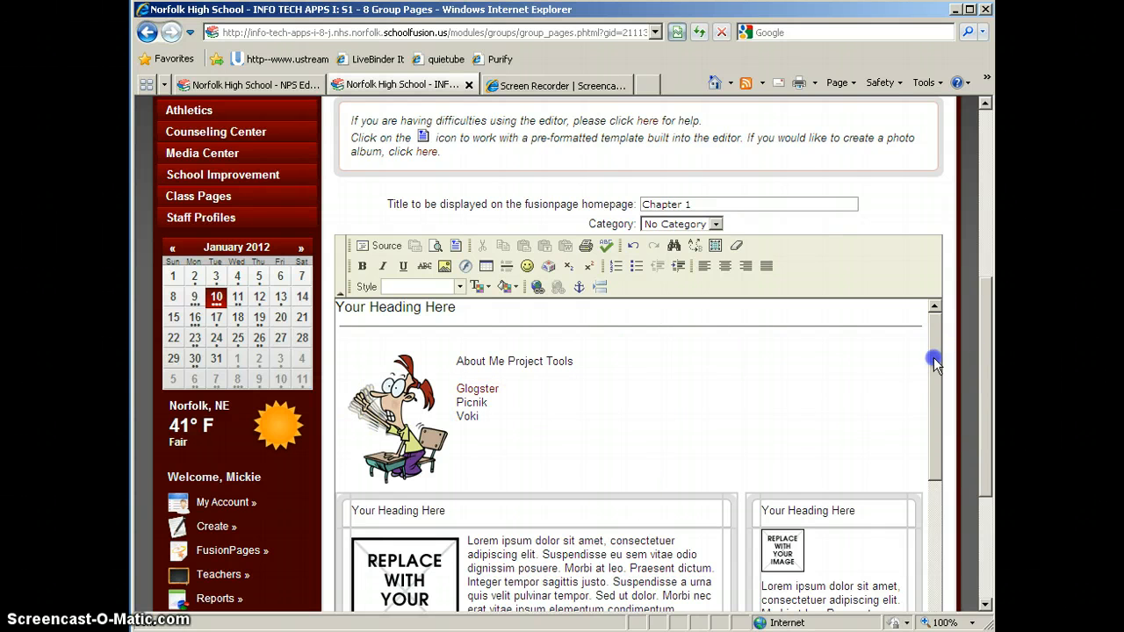
Step: Place the cursor after "dignissim posuere" at the end of the main column's first placeholder paragraph
left_click_drag(938, 360, 936, 505)
left_click(522, 387)
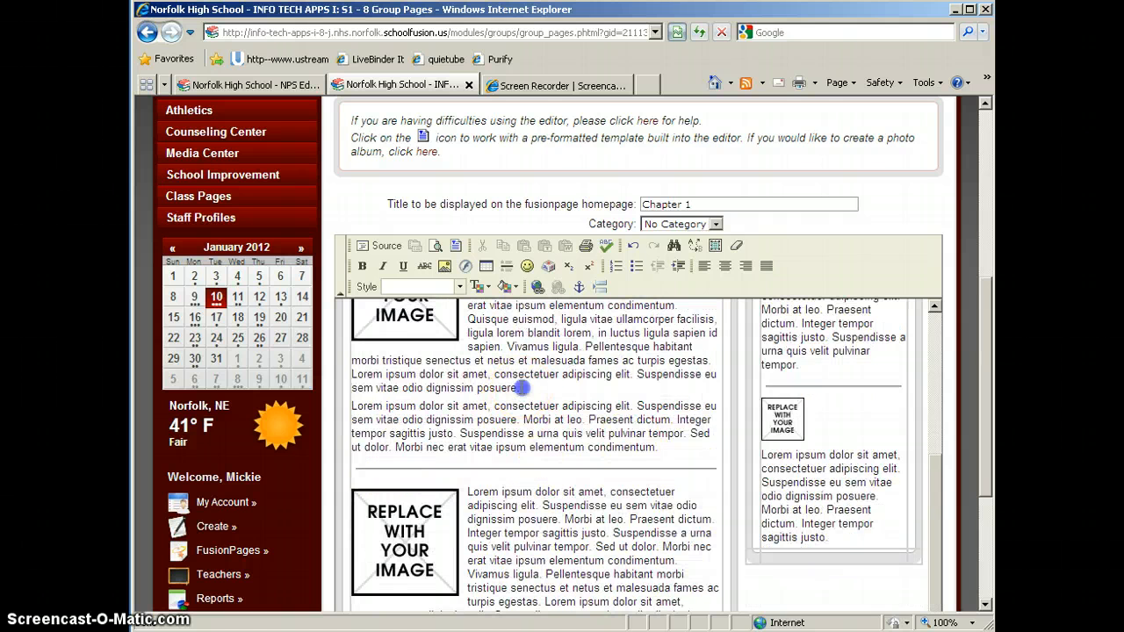